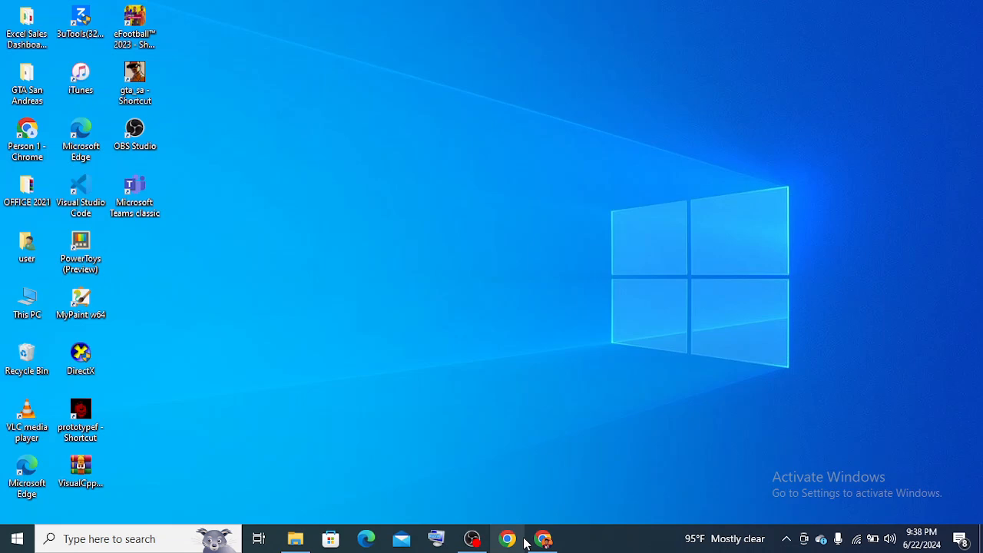
Search Windows for "add or" and open the Add or remove programs system settings.
{"action": "left_click", "coordinate": [75, 538]}
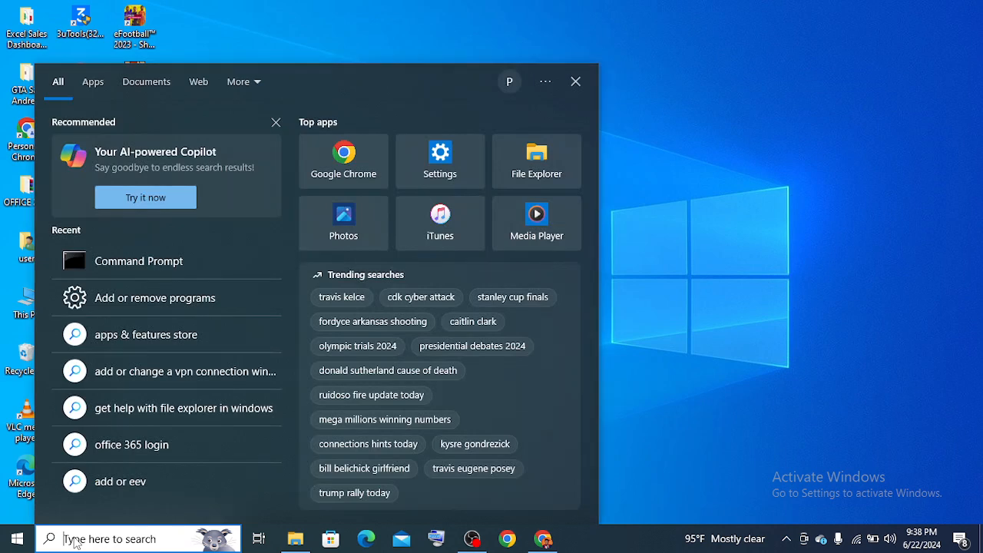
{"action": "type", "text": "add"}
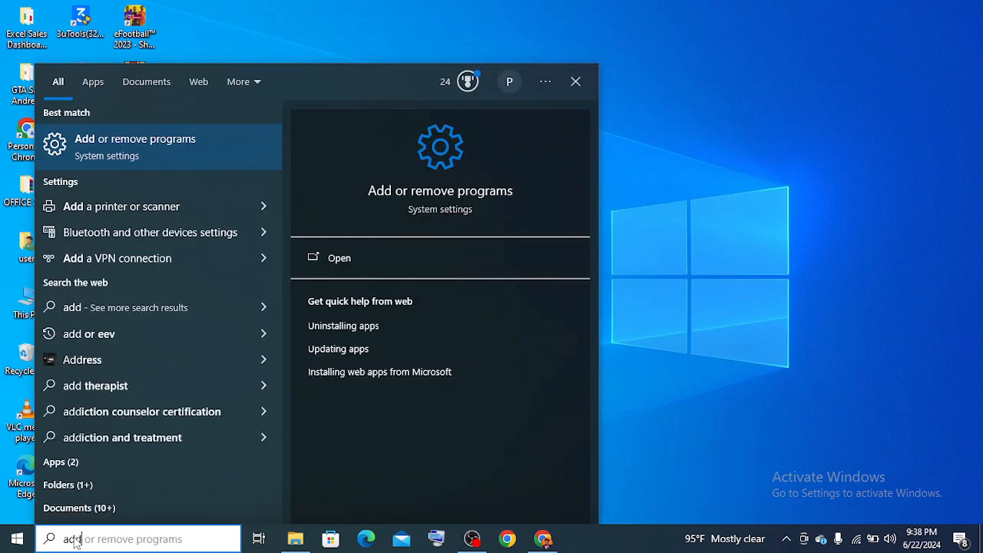
{"action": "type", "text": " or"}
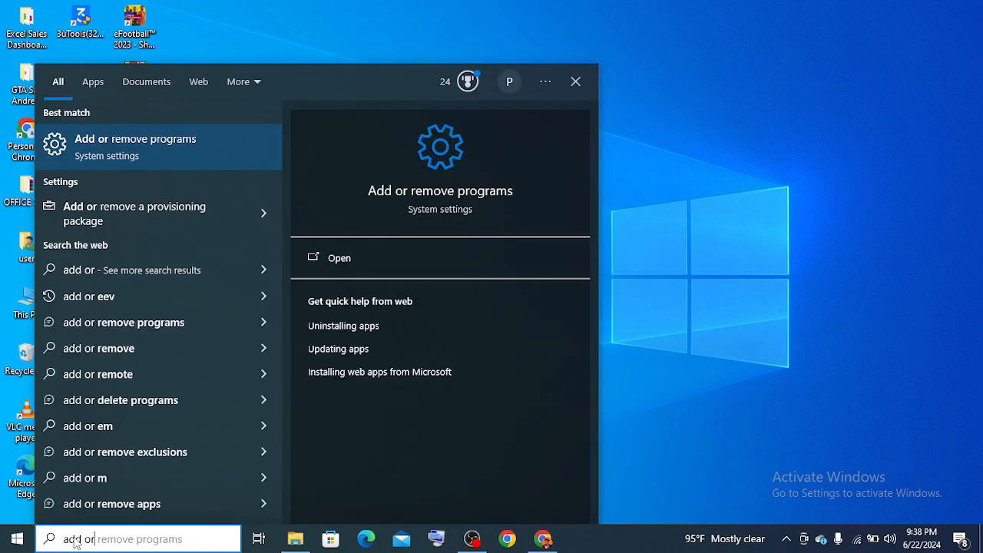
{"action": "left_click", "coordinate": [398, 264]}
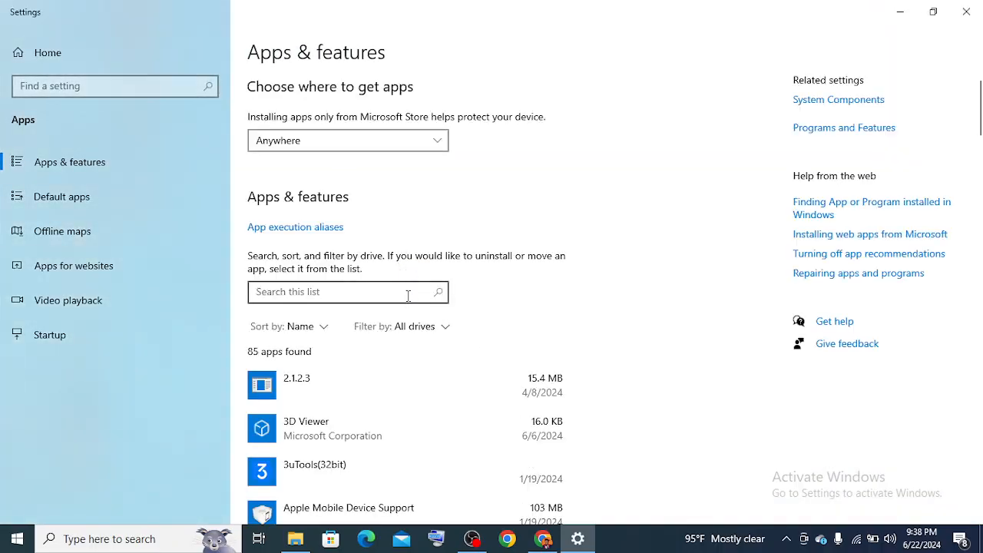
Look through the installed apps list, expand the 3uTools(32bit) entry to view its uninstall option, and close Settings.
{"action": "scroll", "coordinate": [980, 158], "scroll_direction": "down", "scroll_amount": 15}
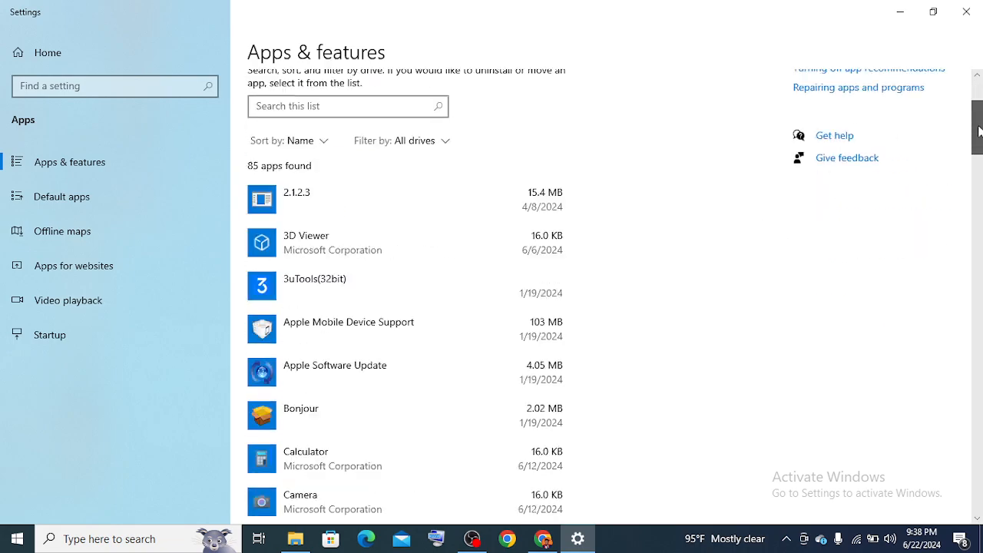
{"action": "left_click_drag", "start_coordinate": [982, 167], "coordinate": [977, 95]}
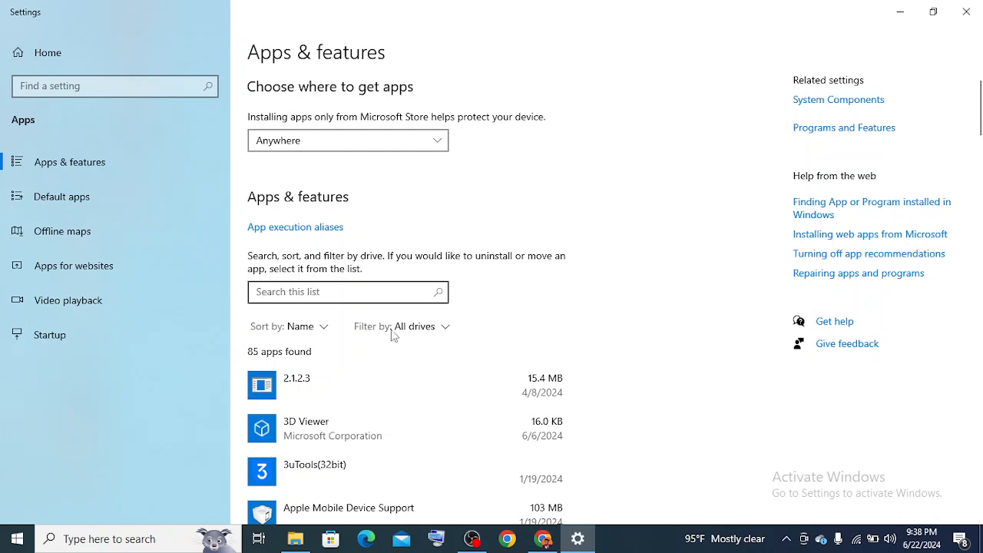
{"action": "left_click", "coordinate": [316, 475]}
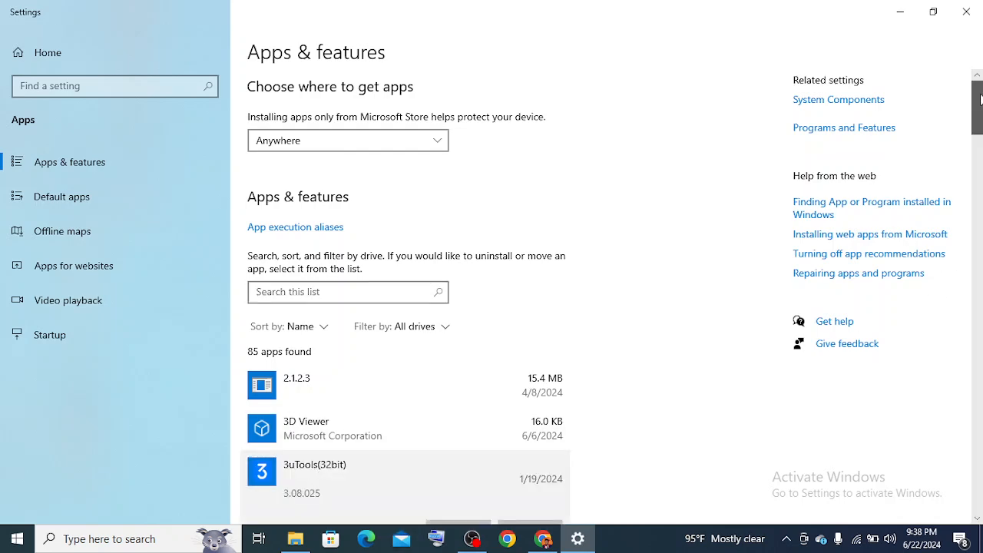
{"action": "scroll", "coordinate": [981, 100], "scroll_direction": "down", "scroll_amount": 4}
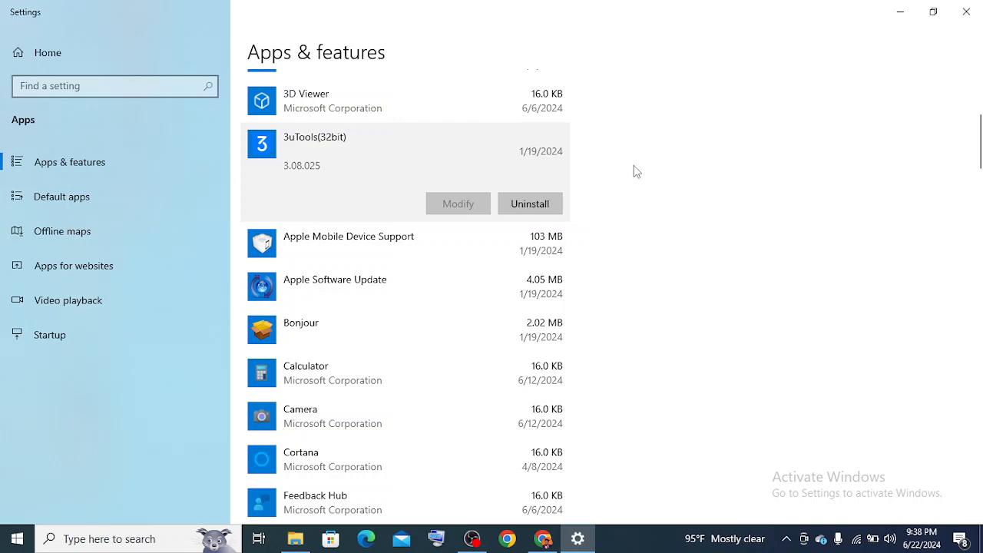
{"action": "left_click", "coordinate": [974, 12]}
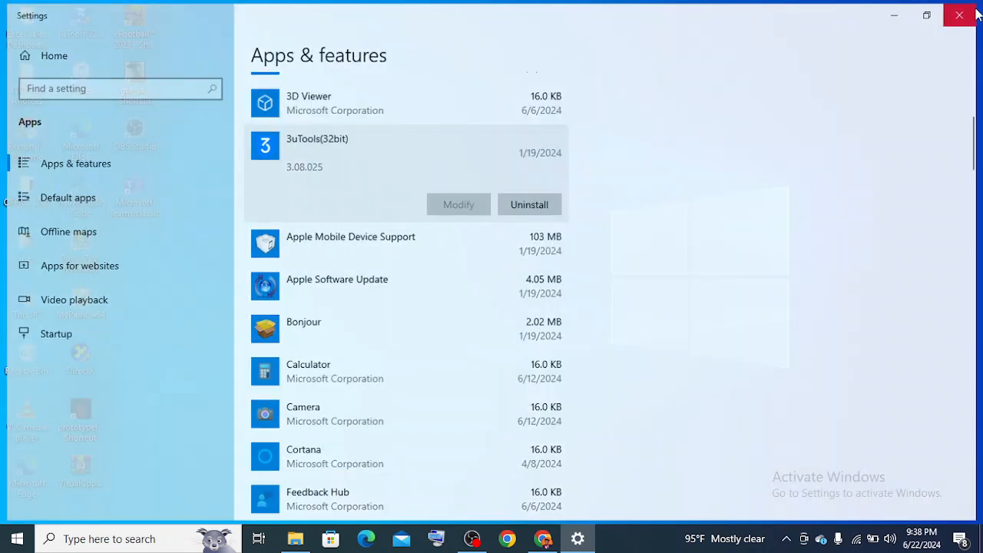
Close the Deploy Office LTSC 2021 page in Chrome and reopen the browser with the personal profile.
{"action": "left_click", "coordinate": [545, 540]}
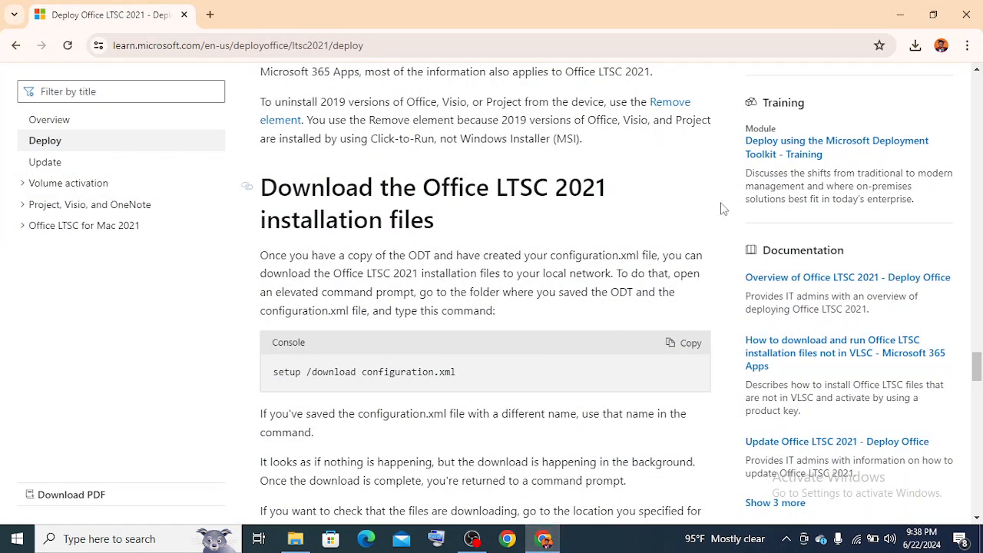
{"action": "left_click", "coordinate": [185, 15]}
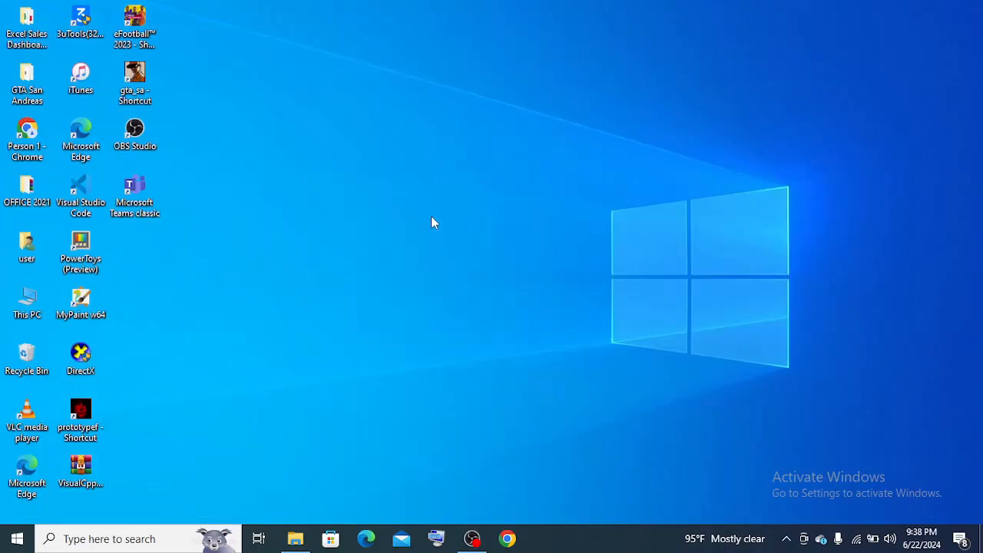
{"action": "left_click", "coordinate": [509, 541]}
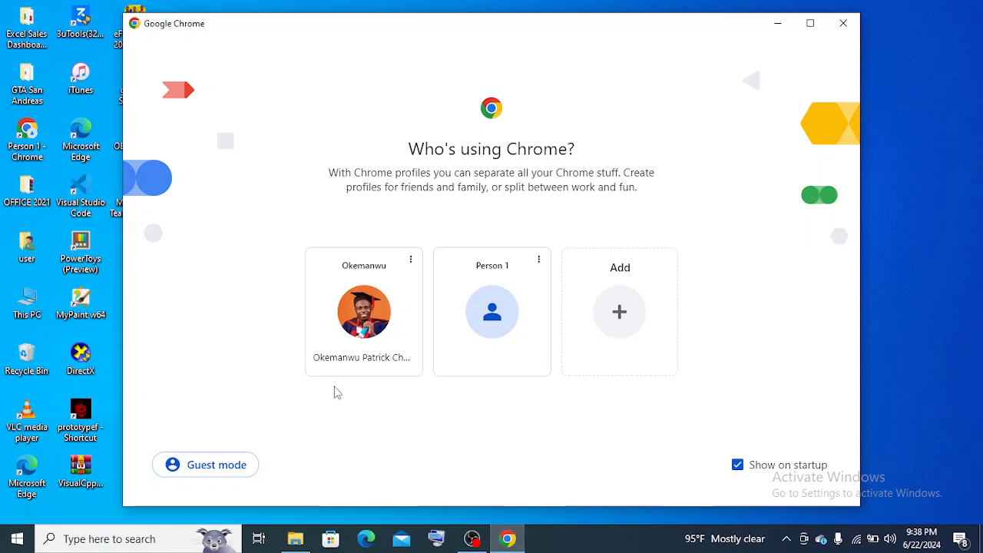
{"action": "left_click", "coordinate": [360, 303]}
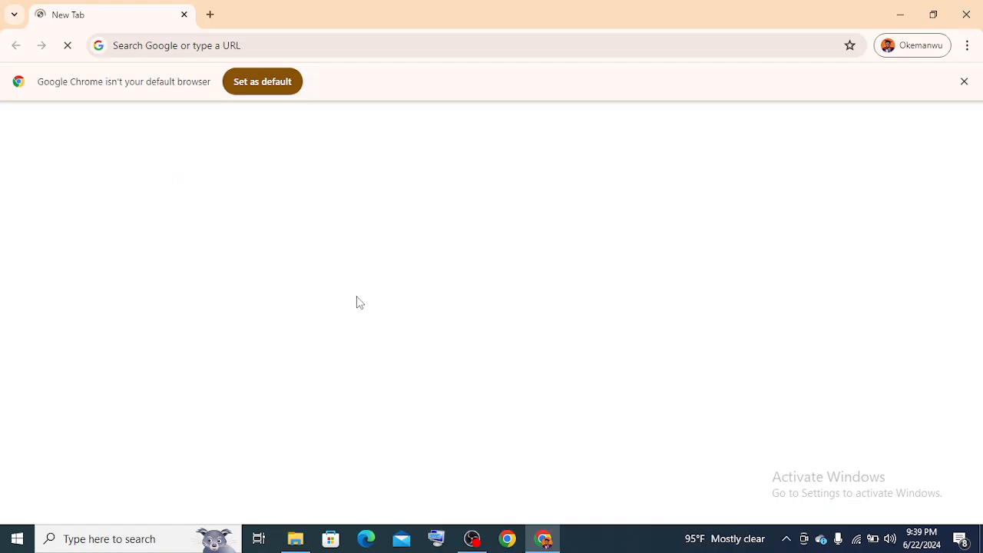
Look up "office customization" and open the Office Customization Tool page at config.office.com/deploymentsettings.
{"action": "left_click", "coordinate": [150, 47]}
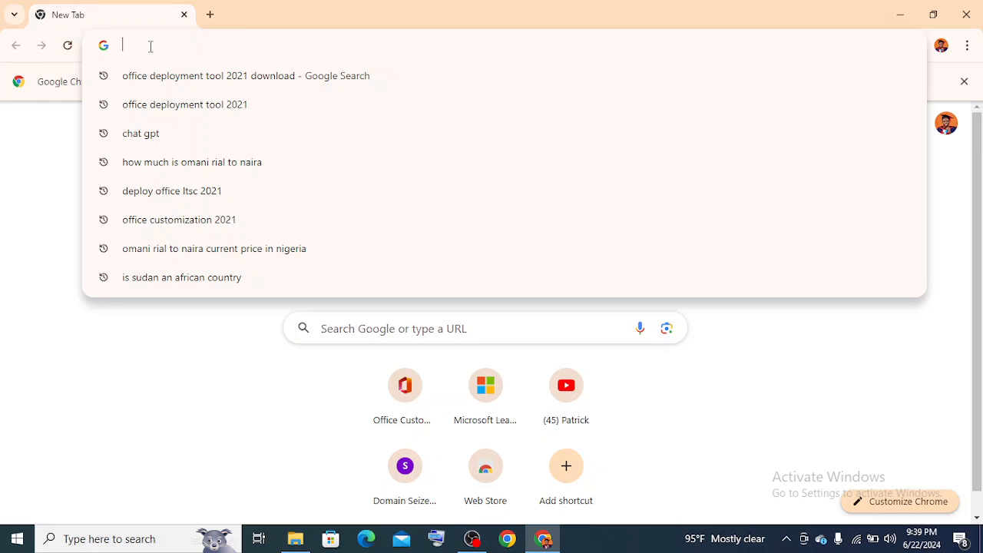
{"action": "type", "text": "offic"}
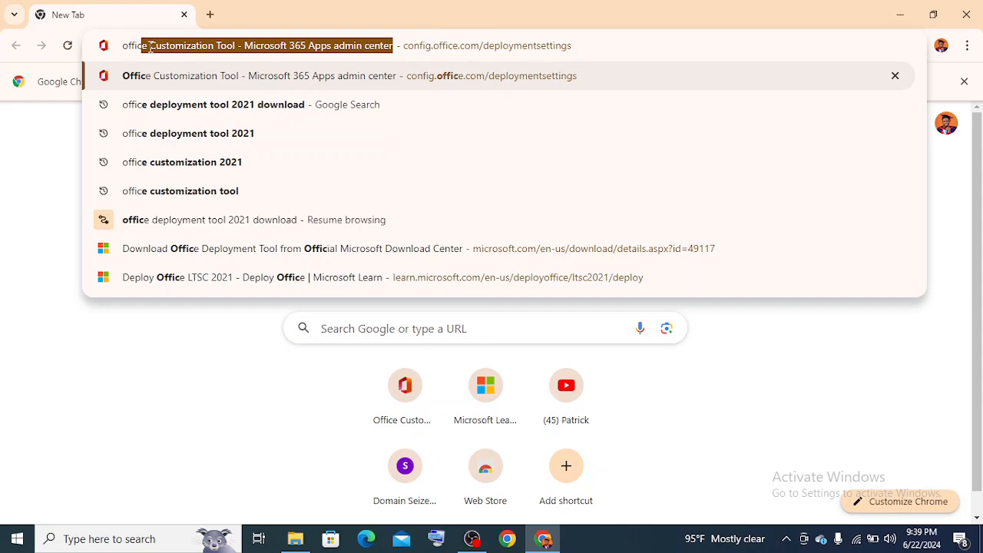
{"action": "type", "text": "e cus"}
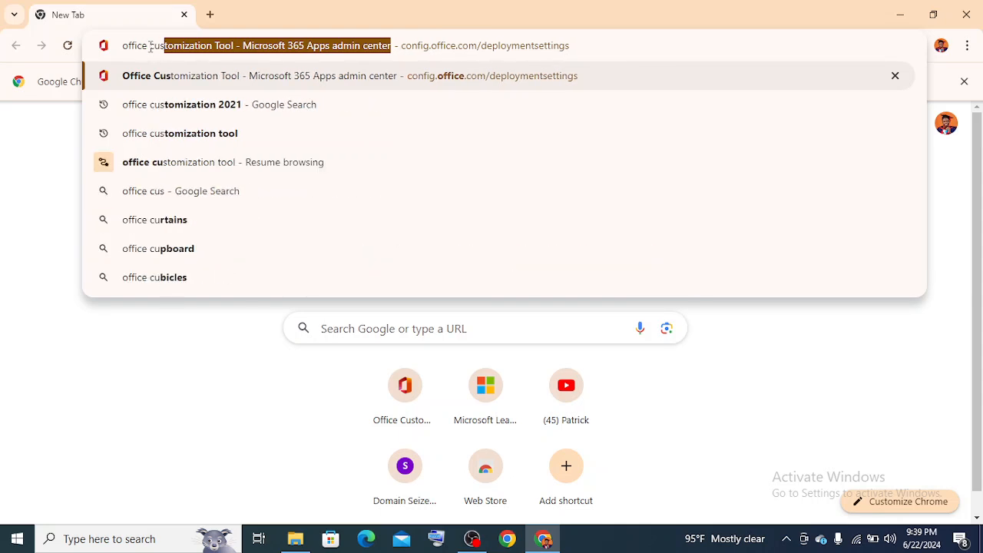
{"action": "type", "text": "tomiz"}
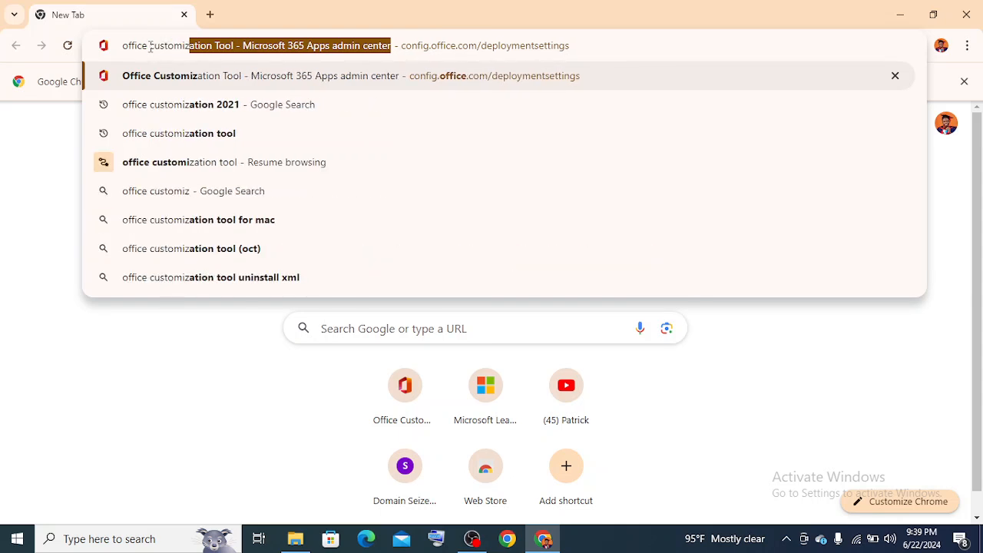
{"action": "type", "text": "ation"}
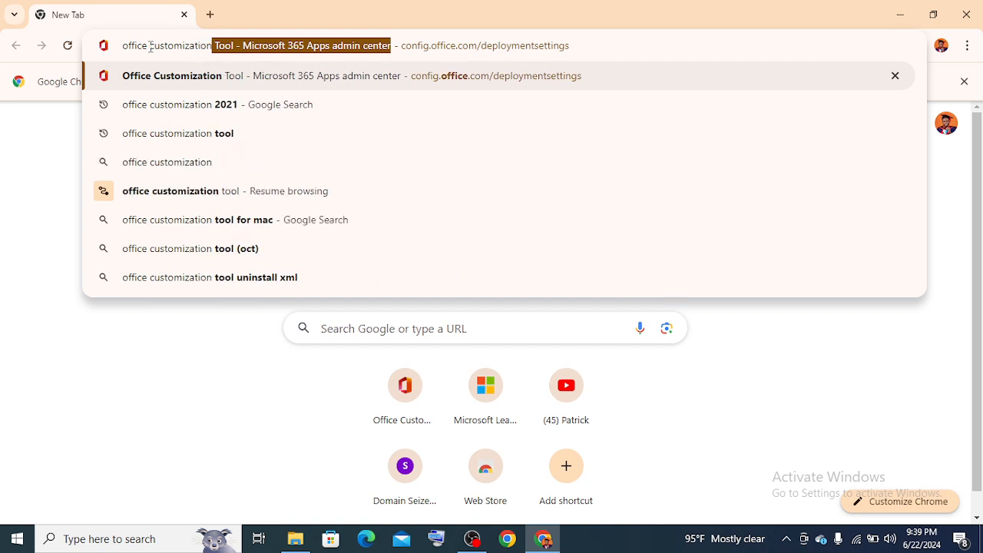
{"action": "key", "text": "Return"}
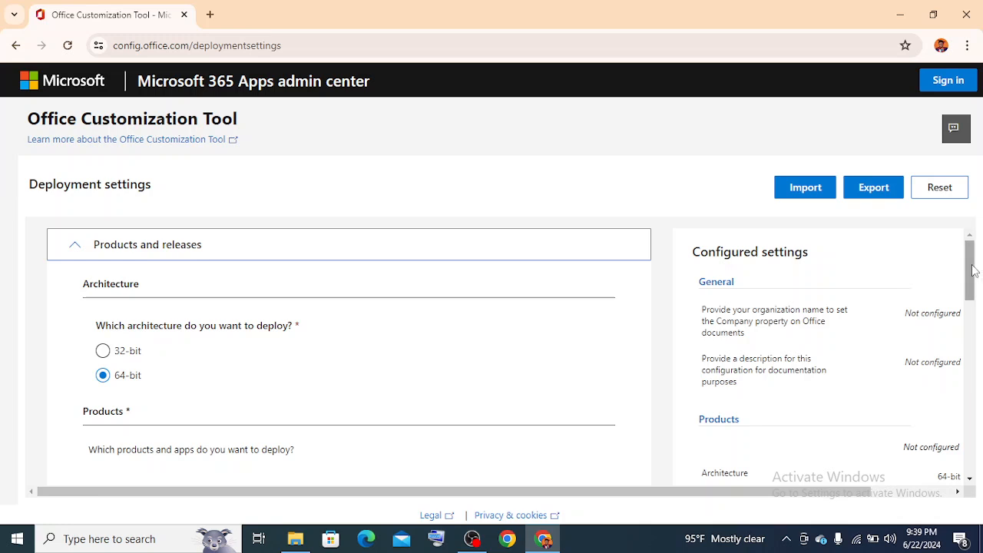
Choose Office LTSC Professional Plus 2021 - Volume License as the Office Suites product to deploy.
{"action": "left_click_drag", "start_coordinate": [974, 270], "coordinate": [978, 314]}
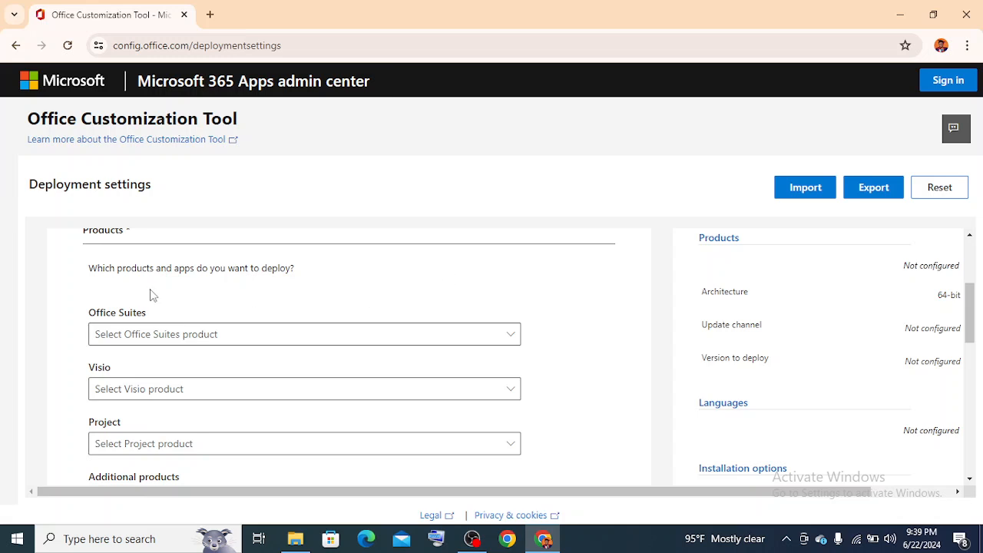
{"action": "left_click", "coordinate": [499, 338]}
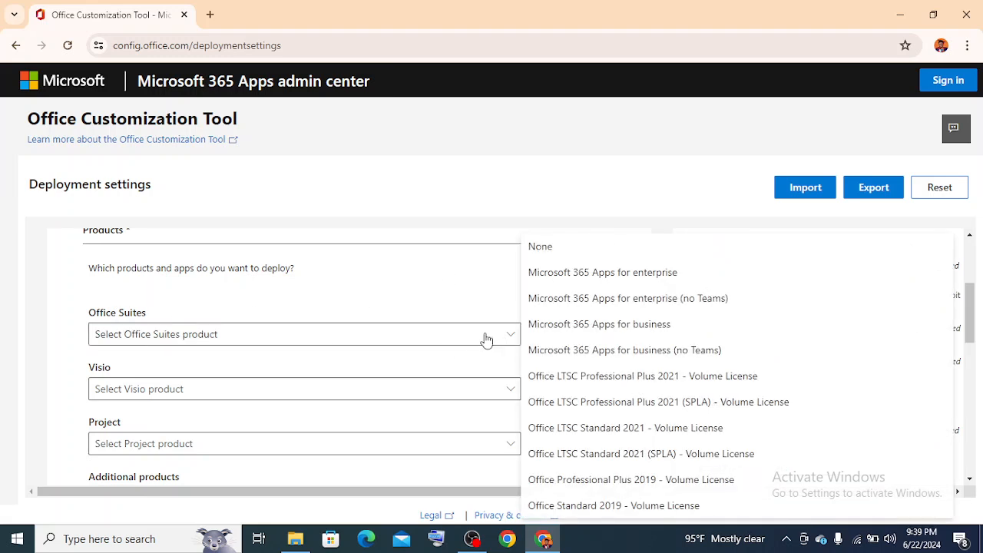
{"action": "left_click", "coordinate": [620, 384]}
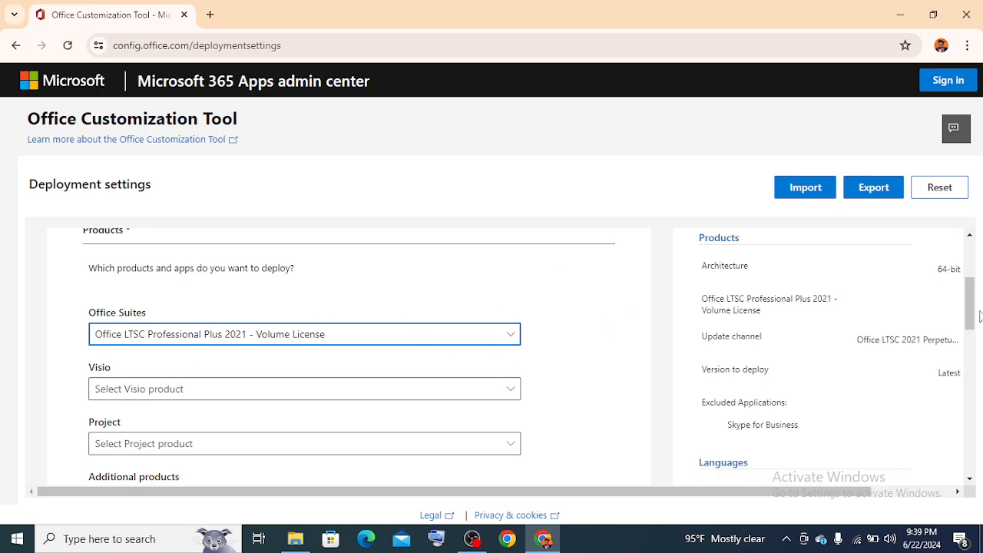
Exclude OneNote from the apps to deploy and complete the Products and releases section.
{"action": "left_click_drag", "start_coordinate": [972, 316], "coordinate": [981, 428]}
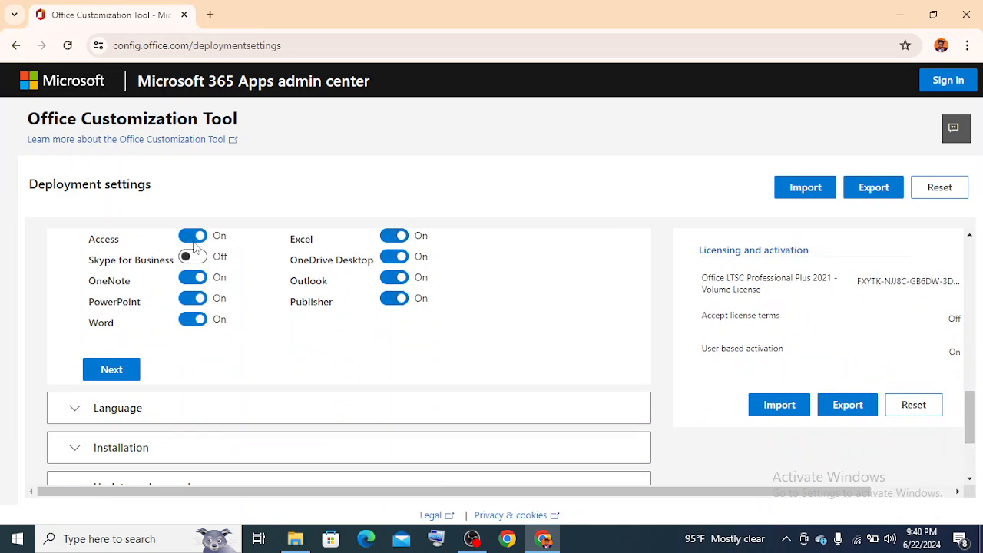
{"action": "left_click", "coordinate": [193, 237]}
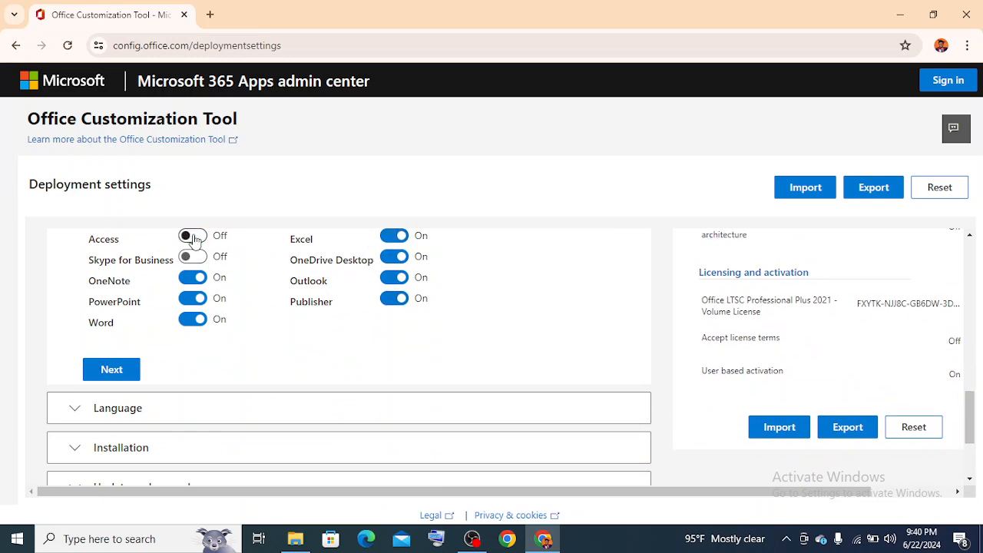
{"action": "left_click", "coordinate": [192, 277]}
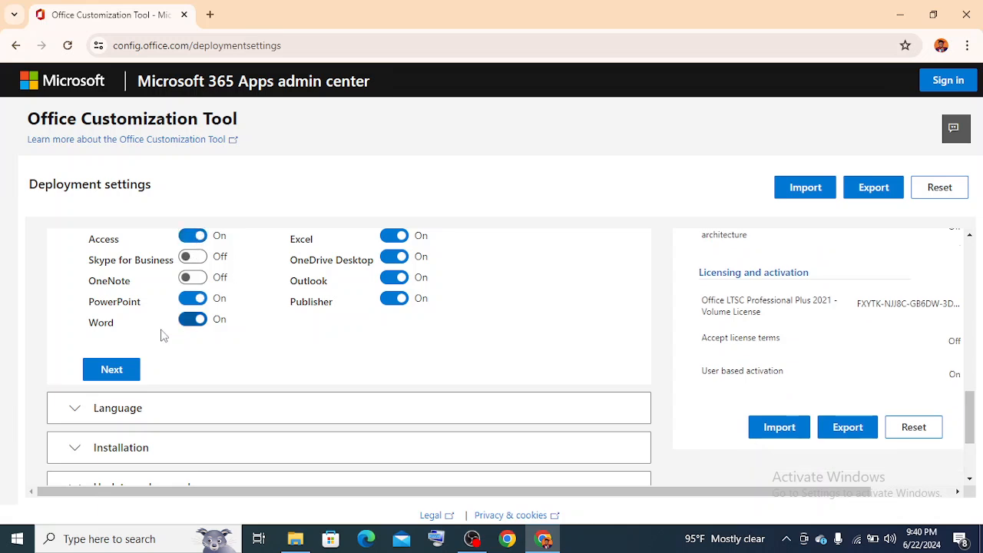
{"action": "left_click", "coordinate": [123, 372]}
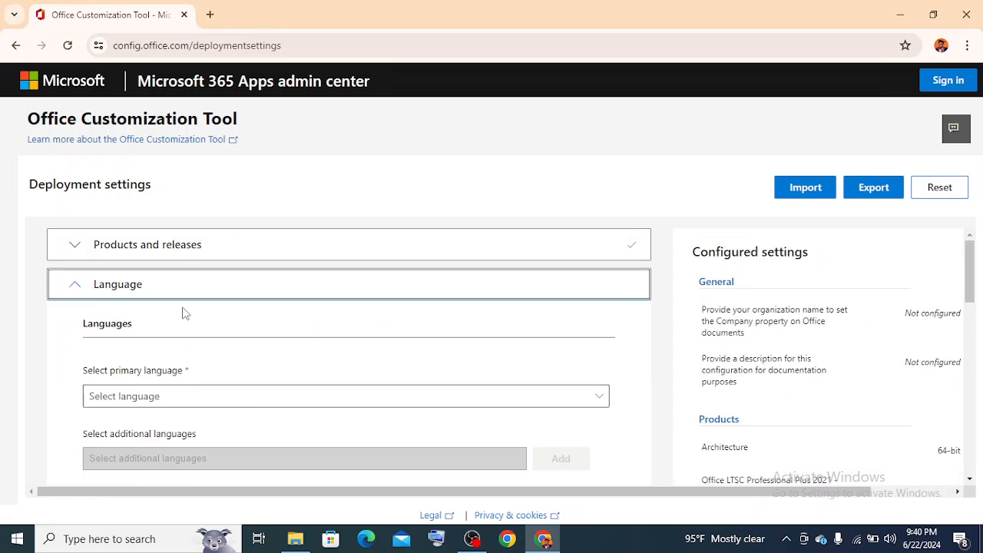
Set the primary language to English (United States) without additional languages and continue to the Installation section.
{"action": "left_click", "coordinate": [131, 288]}
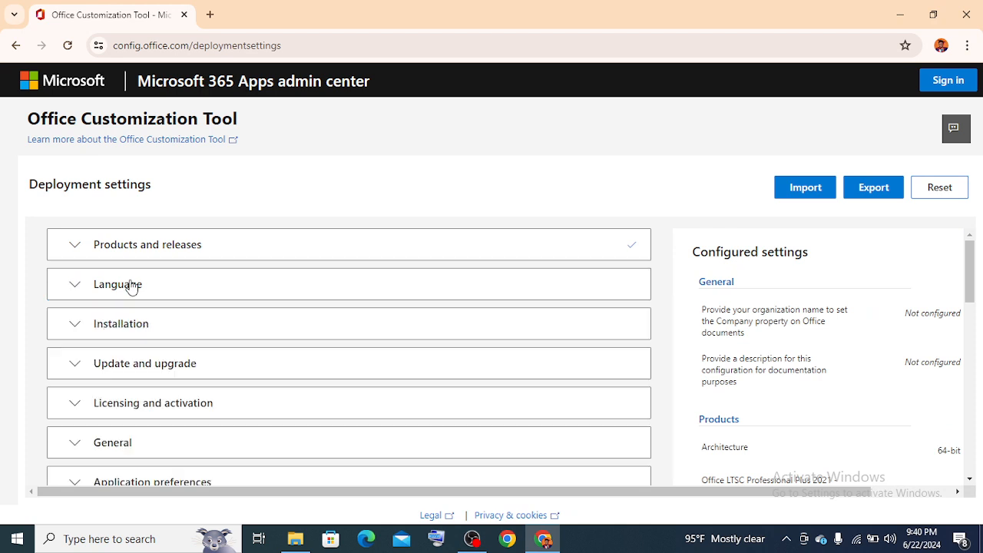
{"action": "left_click", "coordinate": [79, 285]}
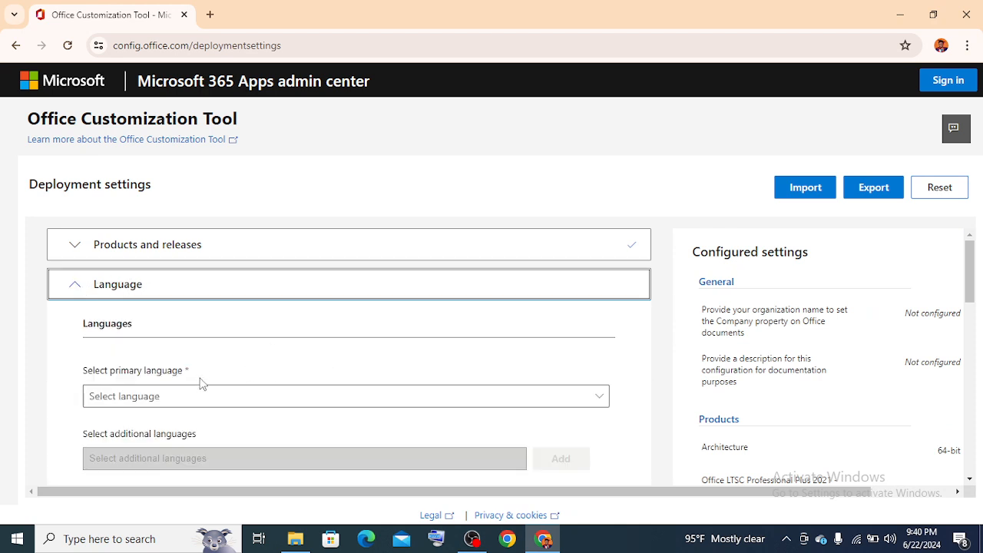
{"action": "left_click", "coordinate": [264, 399]}
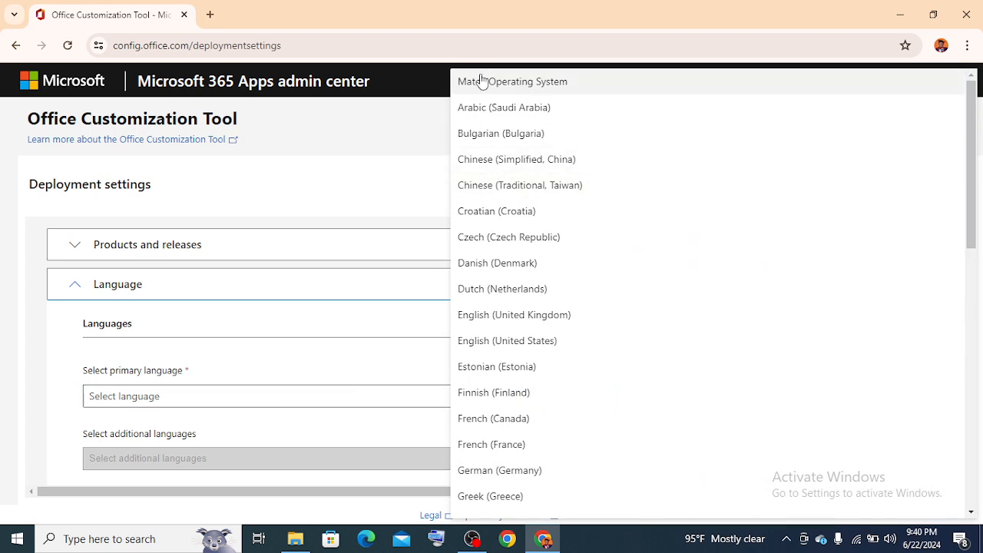
{"action": "left_click", "coordinate": [497, 344]}
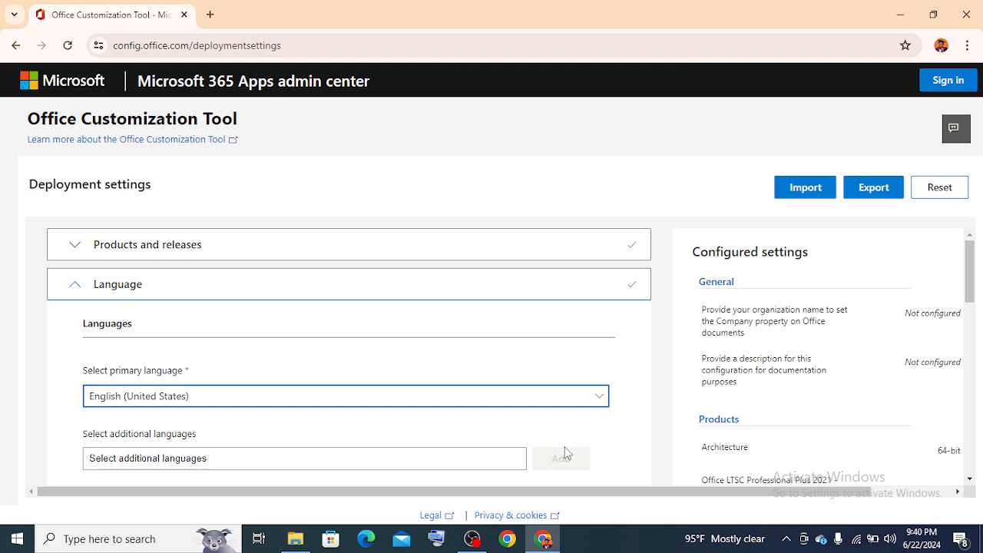
{"action": "scroll", "coordinate": [968, 300], "scroll_direction": "down", "scroll_amount": 2}
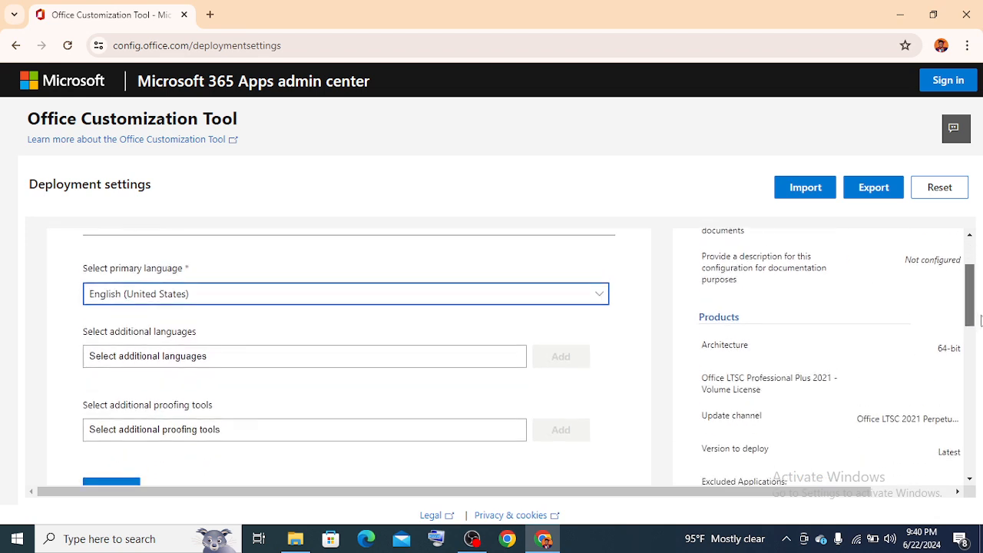
{"action": "left_click", "coordinate": [468, 356]}
{"action": "left_click", "coordinate": [468, 356]}
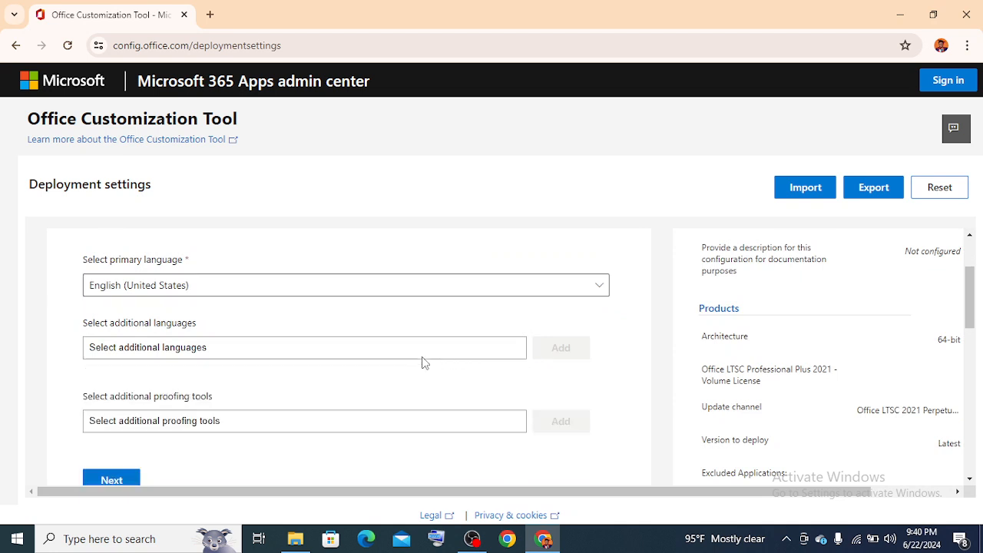
{"action": "left_click", "coordinate": [112, 479]}
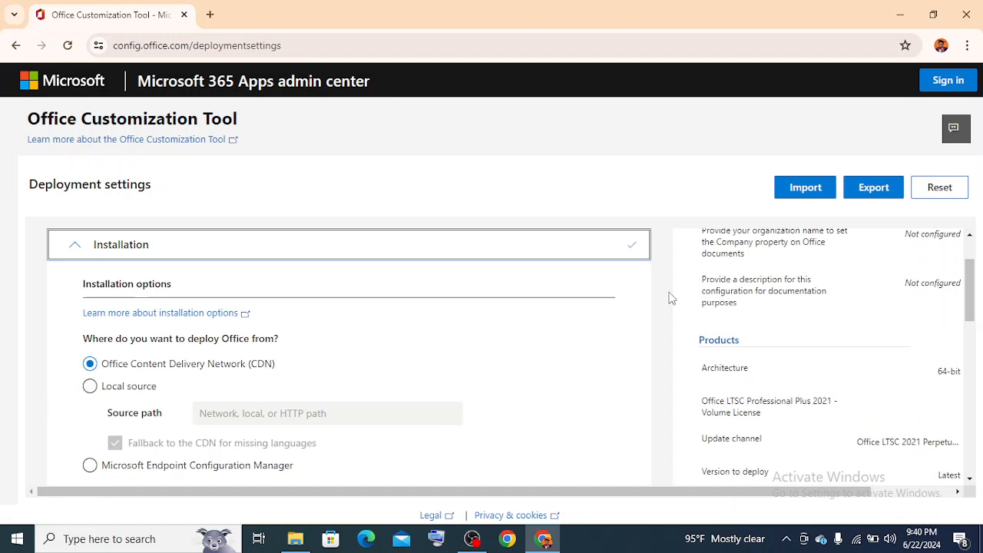
Accept the default installation options with the Office Content Delivery Network (CDN) source and continue to Update and upgrade.
{"action": "left_click_drag", "start_coordinate": [973, 288], "coordinate": [976, 318]}
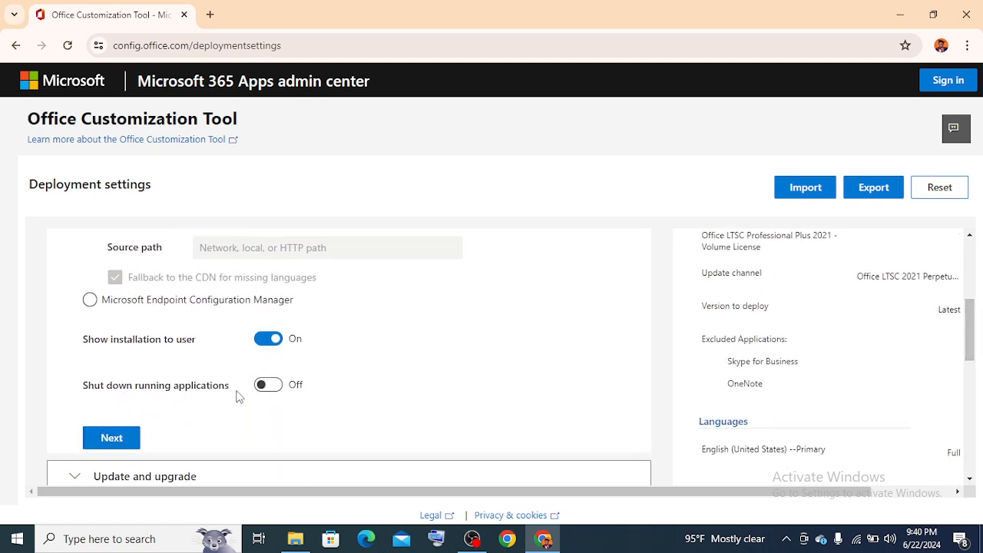
{"action": "left_click", "coordinate": [101, 443]}
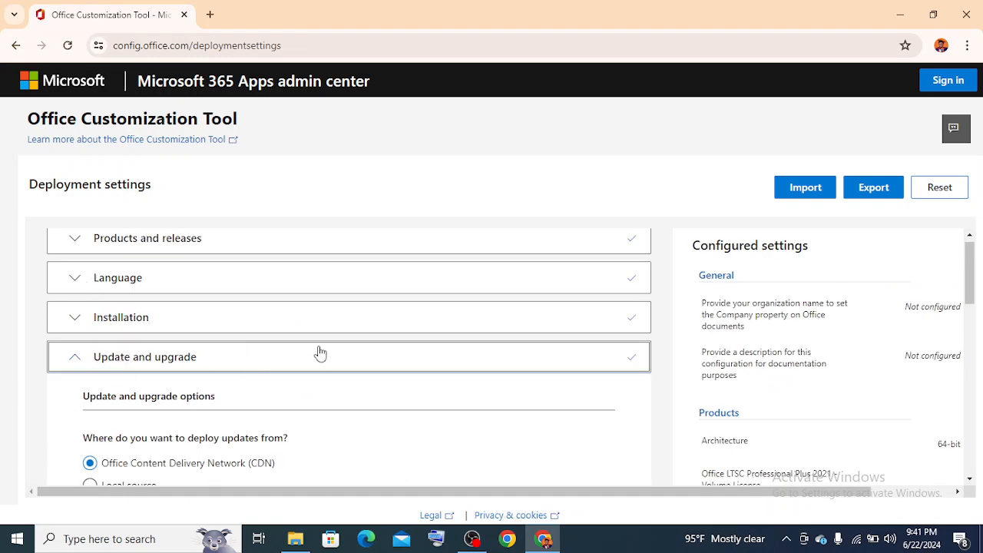
Turn off uninstalling MSI versions of Office, keep automatic update checks on, and continue to Licensing and activation.
{"action": "left_click_drag", "start_coordinate": [972, 276], "coordinate": [978, 344]}
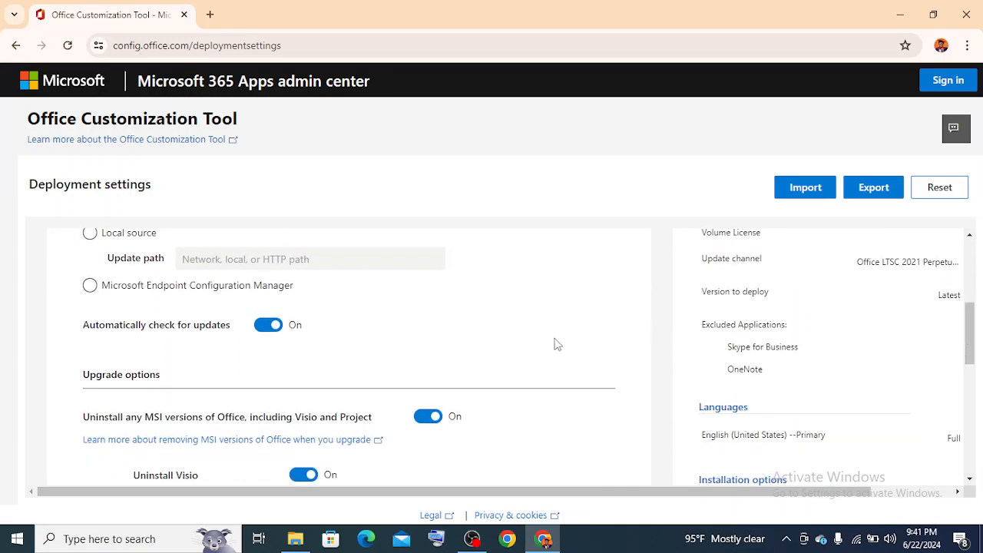
{"action": "left_click", "coordinate": [268, 329]}
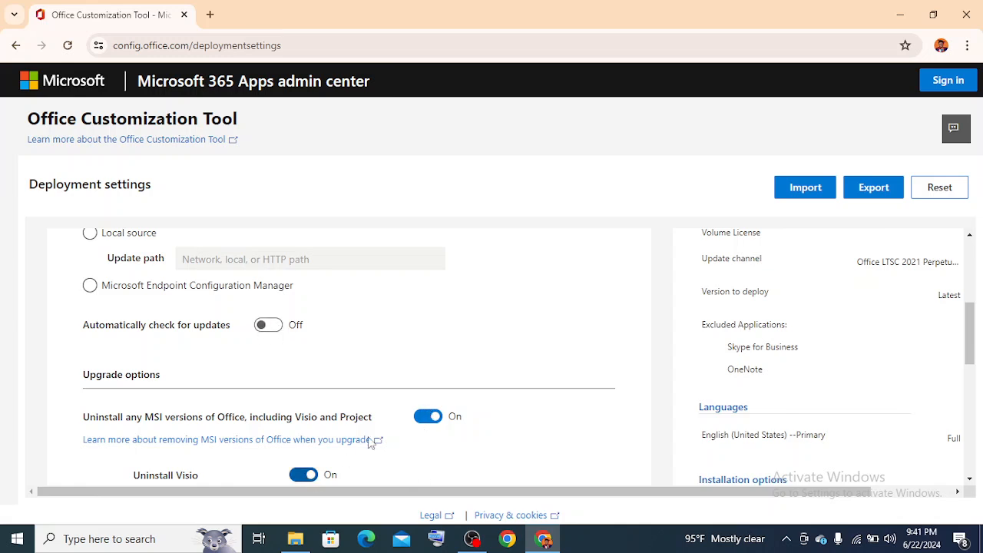
{"action": "left_click", "coordinate": [422, 419]}
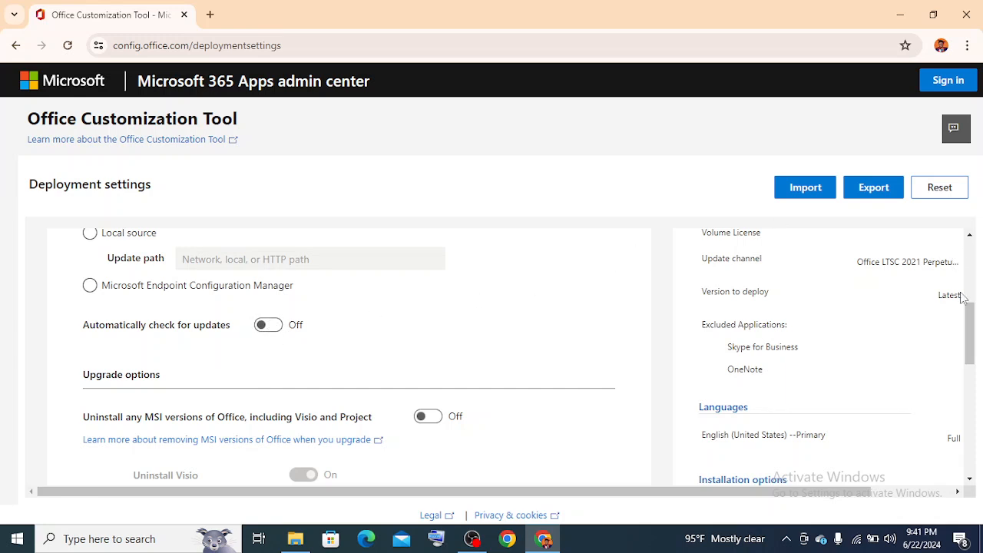
{"action": "left_click_drag", "start_coordinate": [972, 324], "coordinate": [973, 339]}
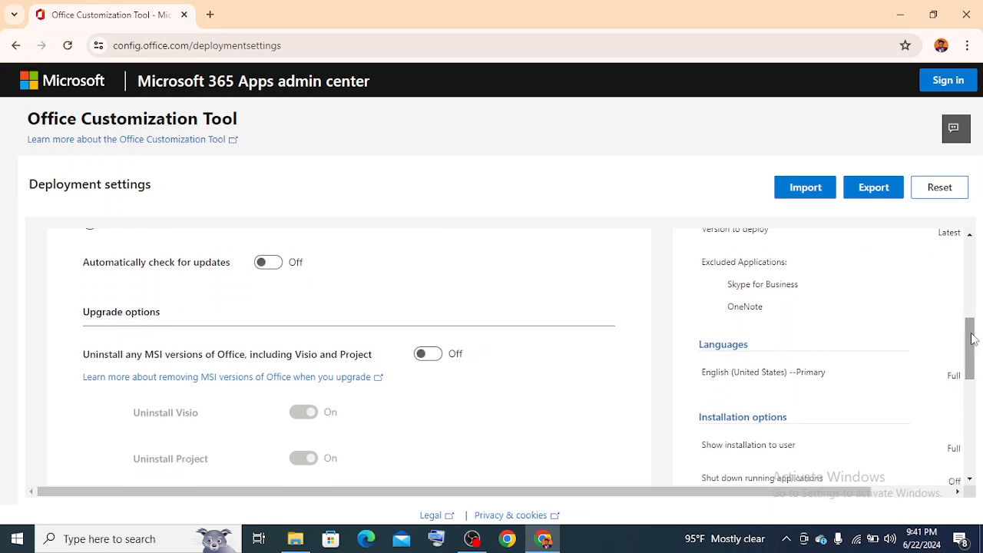
{"action": "left_click", "coordinate": [274, 265]}
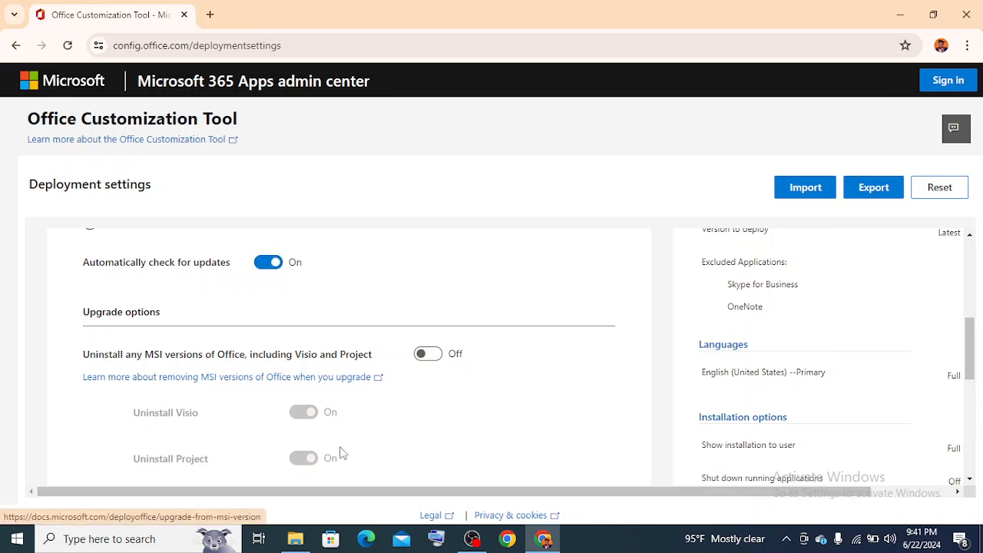
{"action": "left_click_drag", "start_coordinate": [979, 389], "coordinate": [977, 425]}
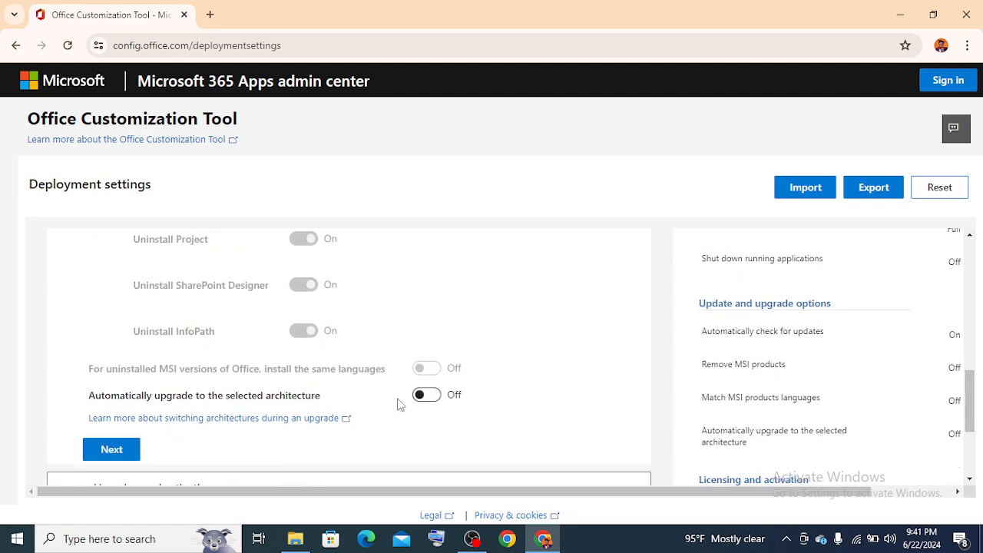
{"action": "left_click", "coordinate": [109, 452]}
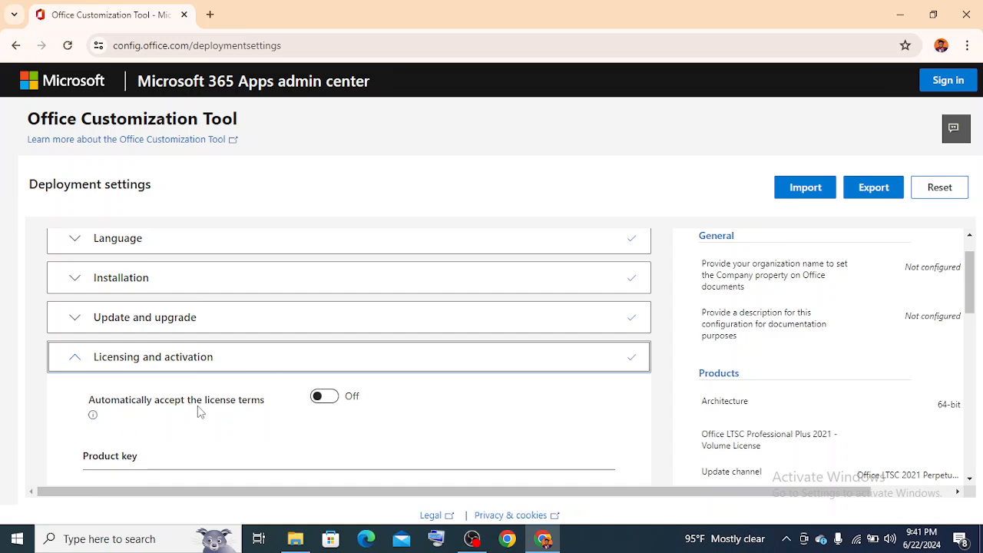
Turn on automatic acceptance of the license terms, keep KMS and user based activation, and continue to General.
{"action": "left_click", "coordinate": [325, 397]}
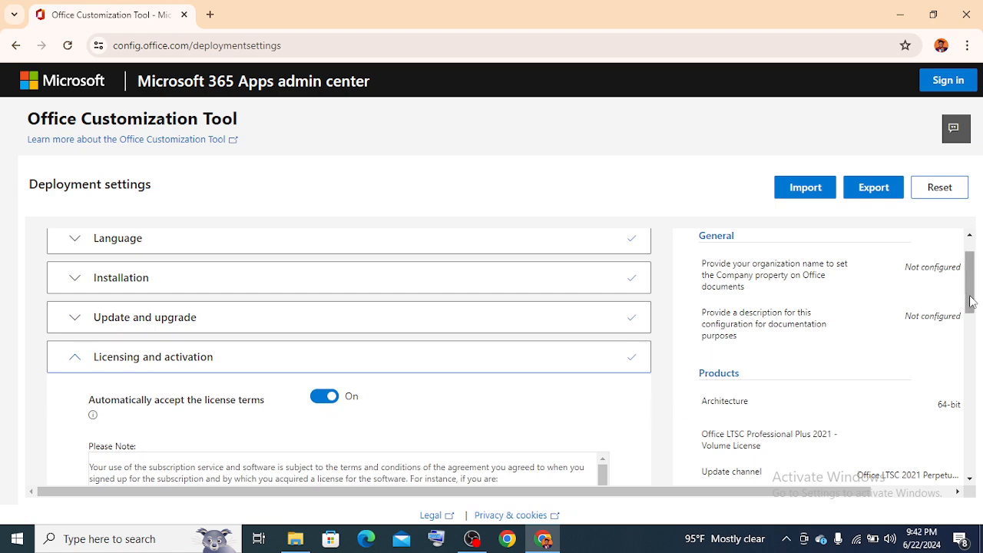
{"action": "scroll", "coordinate": [428, 307], "scroll_direction": "down", "scroll_amount": 5}
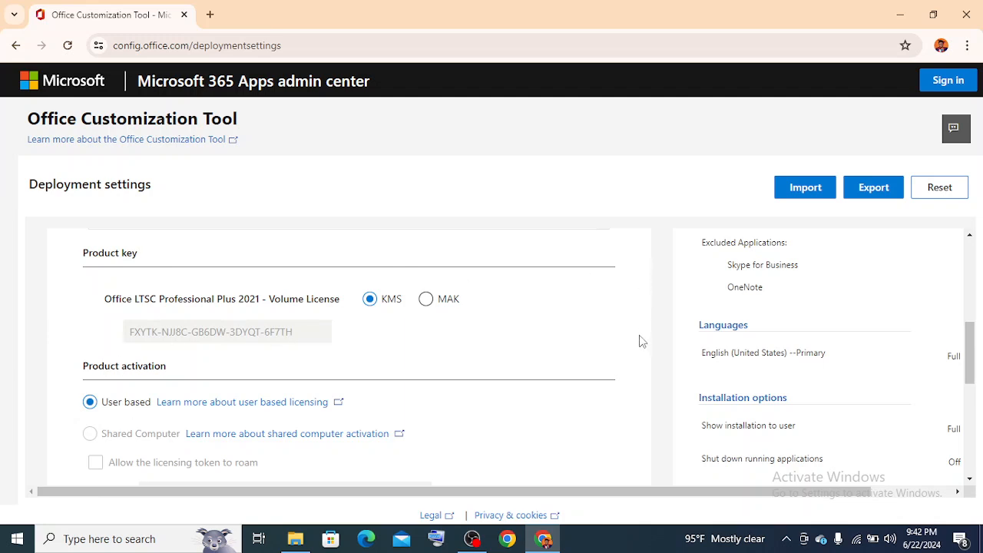
{"action": "left_click_drag", "start_coordinate": [972, 369], "coordinate": [978, 416]}
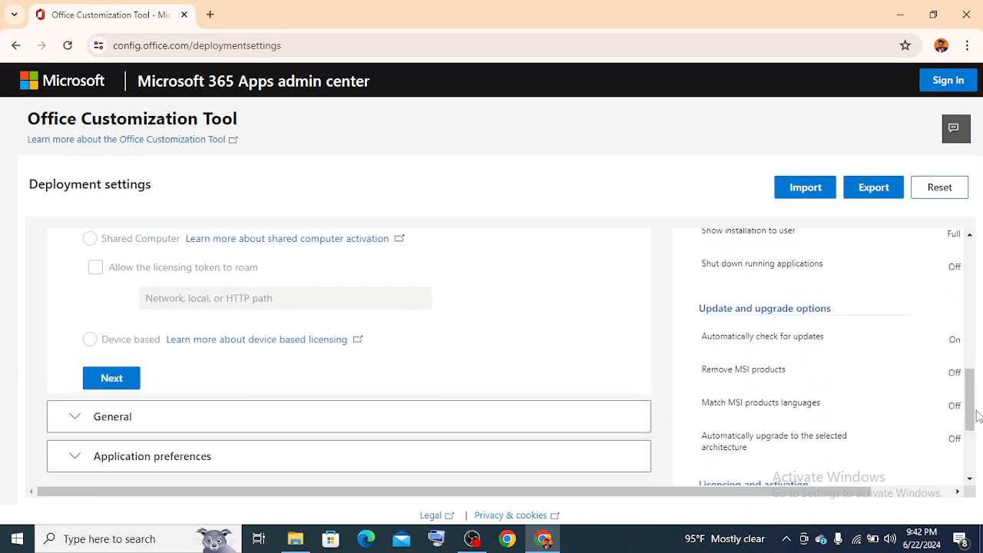
{"action": "left_click", "coordinate": [97, 384]}
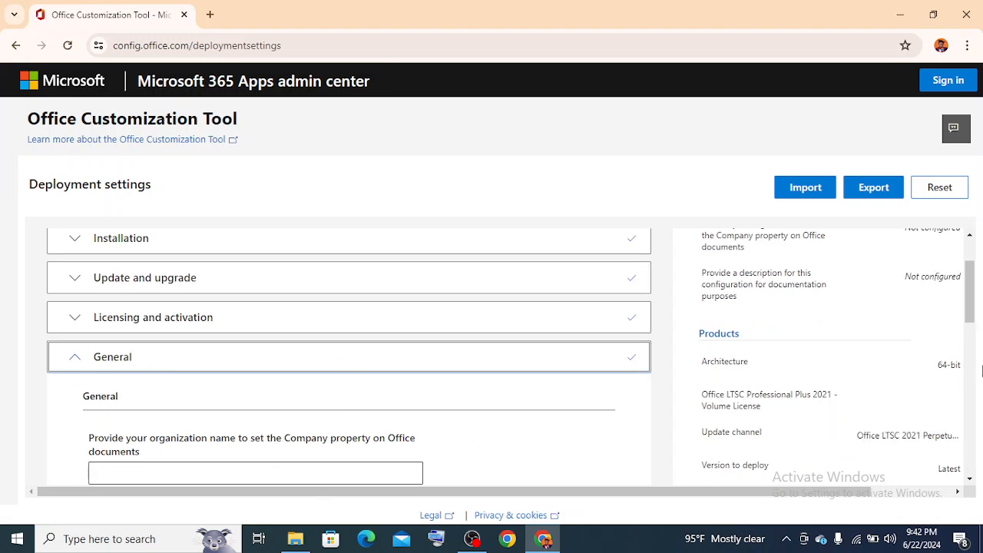
Leave the organization name and description blank and finish the Application preferences with their default settings.
{"action": "left_click_drag", "start_coordinate": [972, 329], "coordinate": [973, 381]}
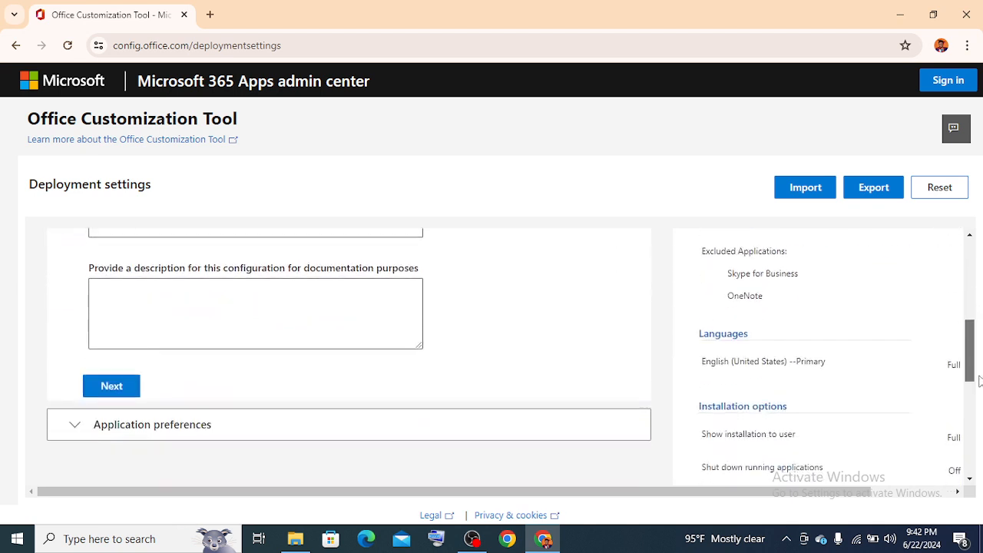
{"action": "left_click", "coordinate": [95, 391]}
{"action": "left_click_drag", "start_coordinate": [981, 290], "coordinate": [982, 518]}
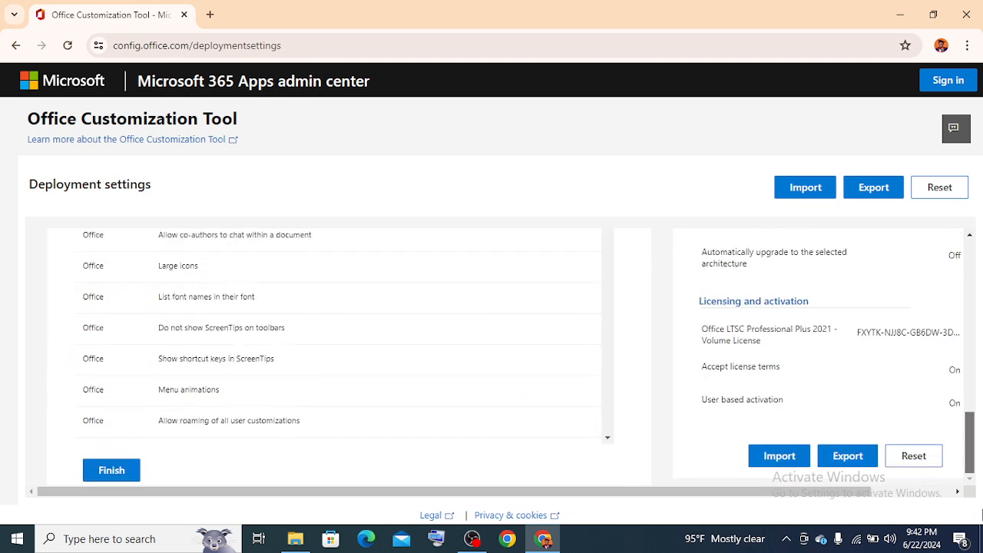
{"action": "left_click", "coordinate": [112, 475]}
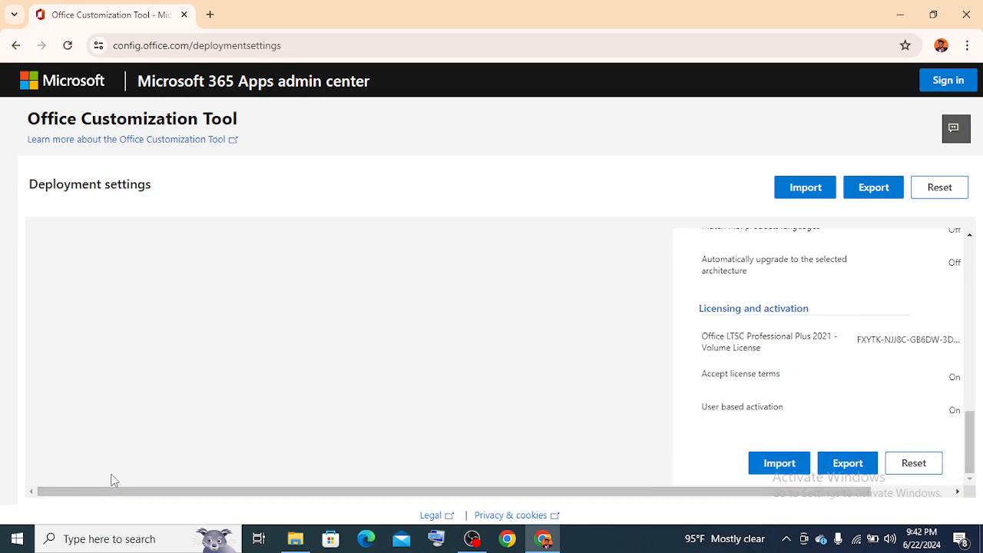
Export the configuration as Configuration with Office Open XML formats as the default, accepting the license agreement.
{"action": "left_click", "coordinate": [878, 192]}
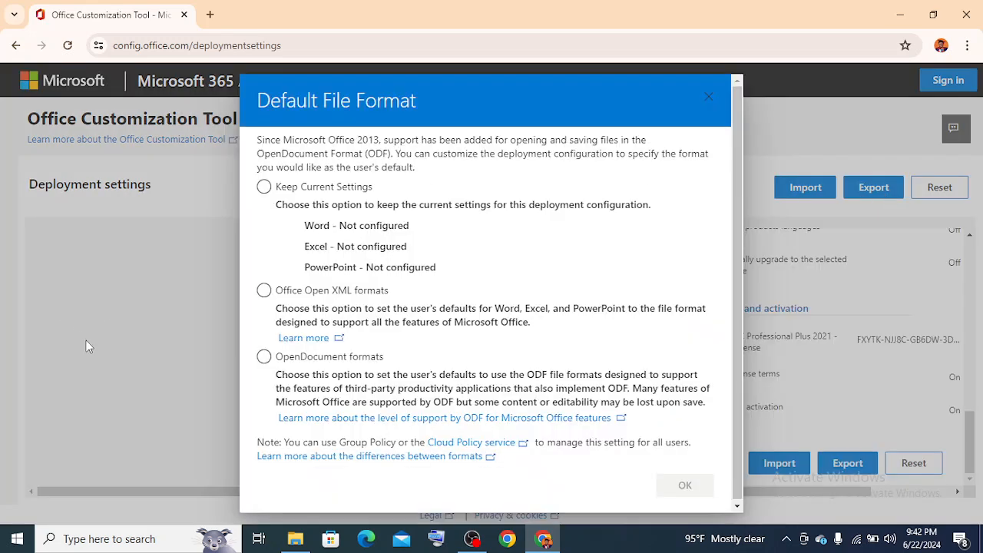
{"action": "left_click", "coordinate": [265, 291]}
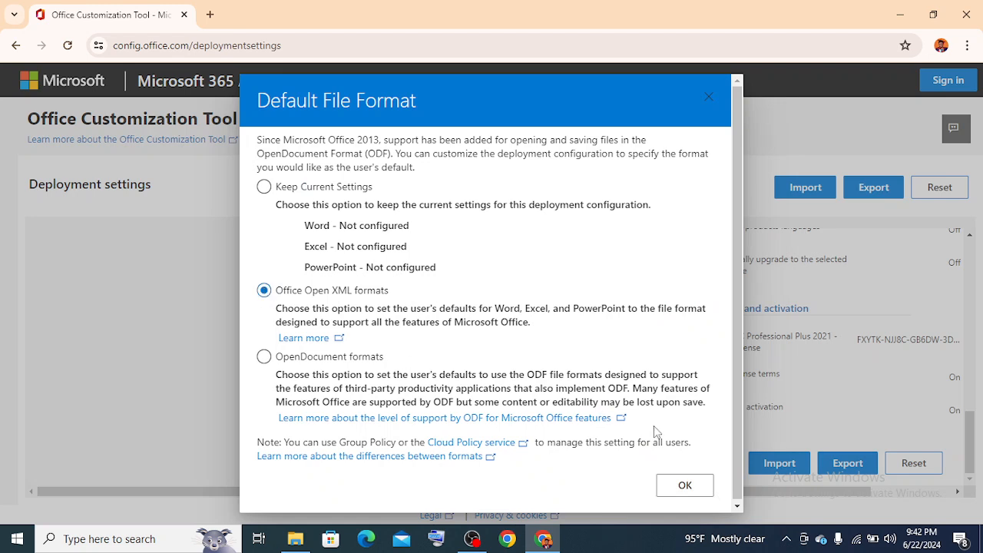
{"action": "left_click", "coordinate": [691, 489]}
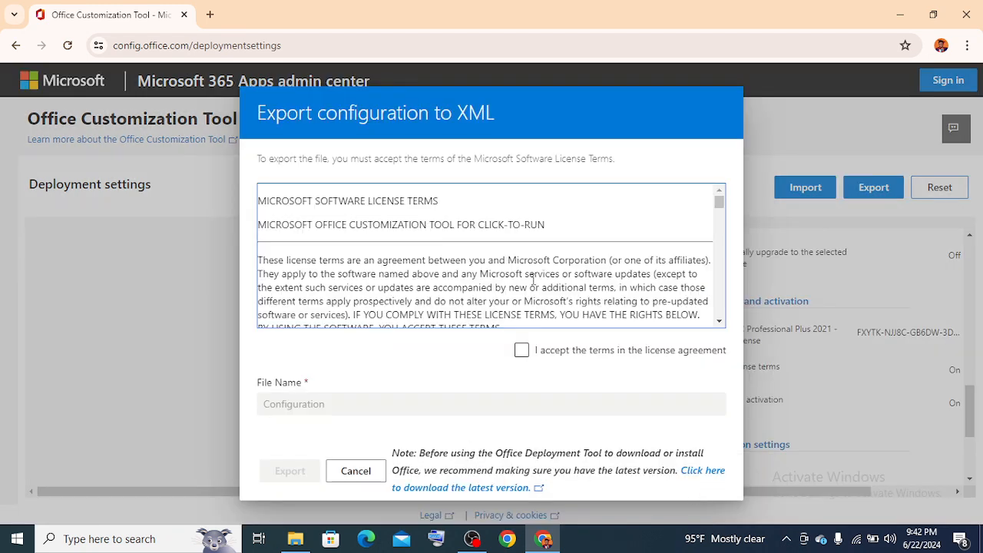
{"action": "left_click", "coordinate": [520, 356]}
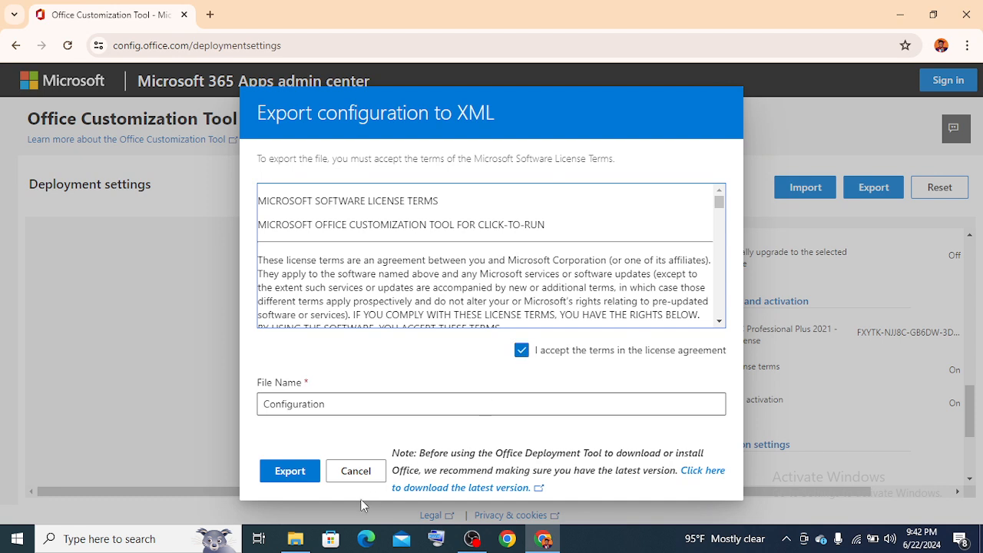
{"action": "left_click", "coordinate": [292, 475]}
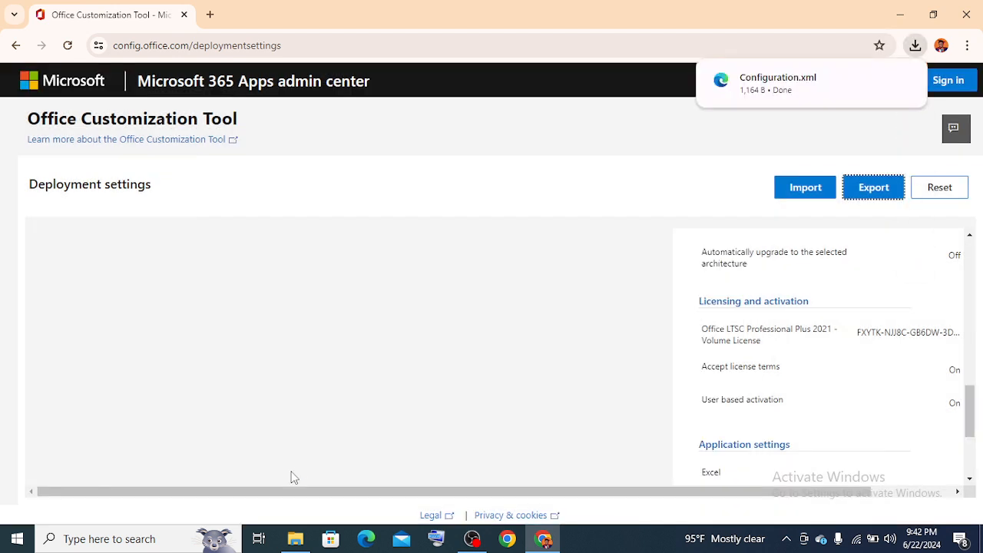
Show the downloaded Configuration.xml file in its folder in File Explorer.
{"action": "mouse_move", "coordinate": [811, 95]}
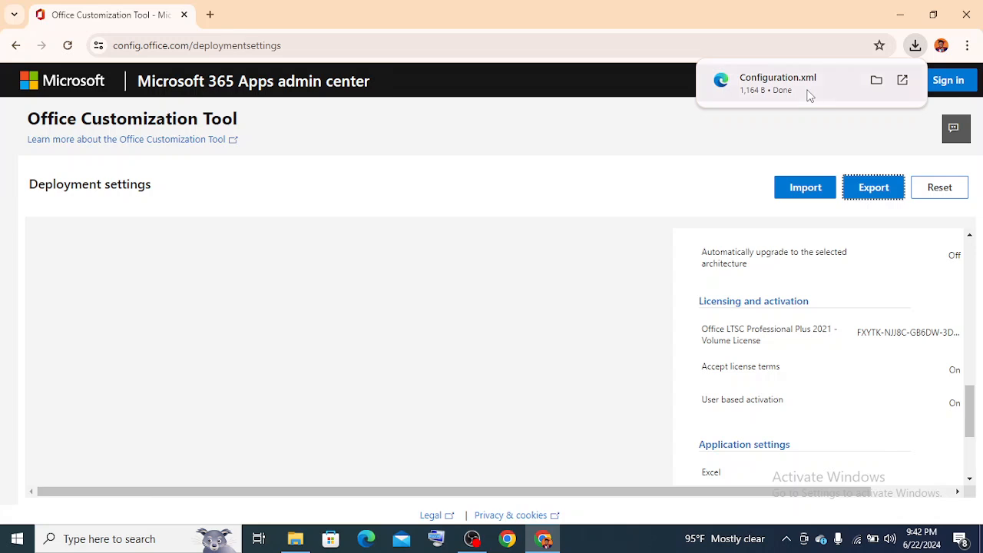
{"action": "right_click", "coordinate": [808, 95]}
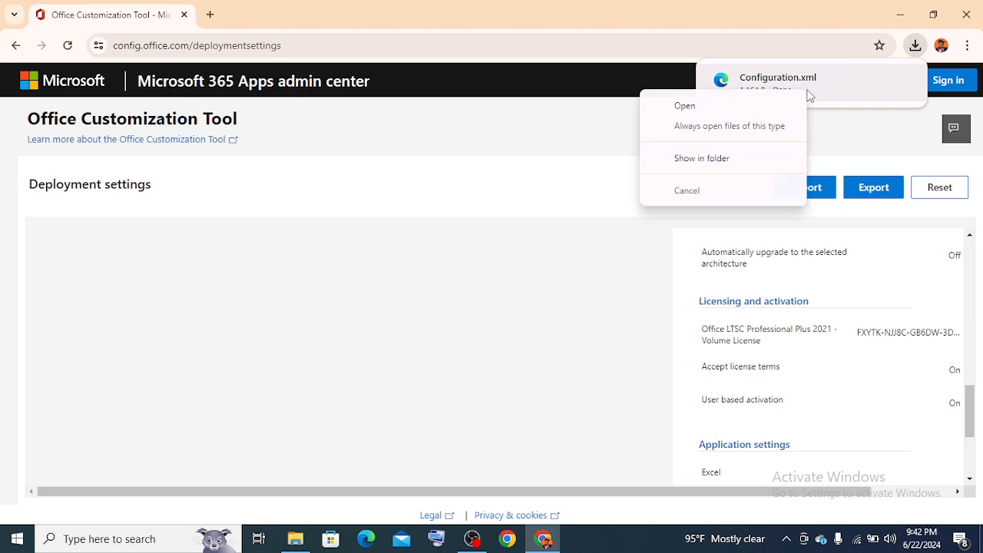
{"action": "left_click", "coordinate": [744, 161]}
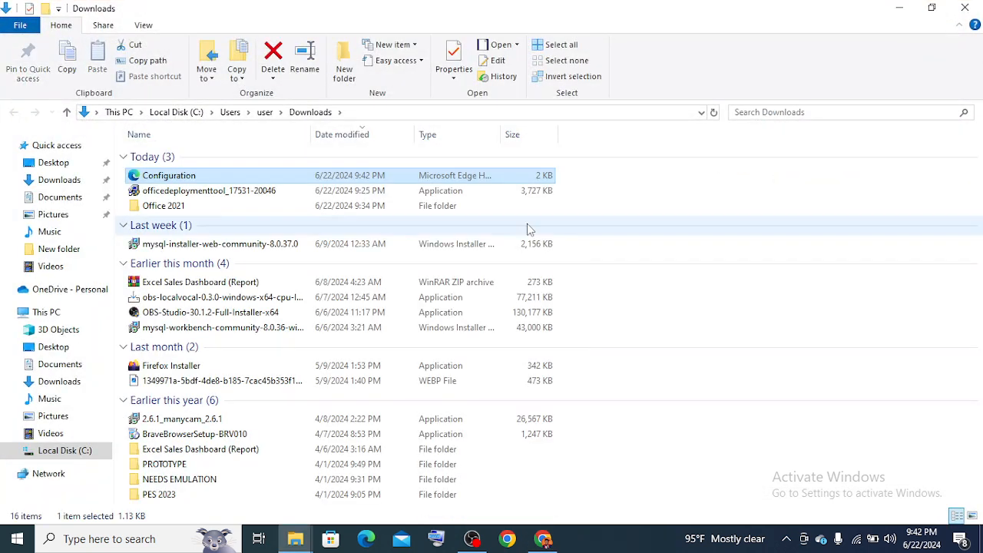
{"action": "right_click", "coordinate": [433, 177]}
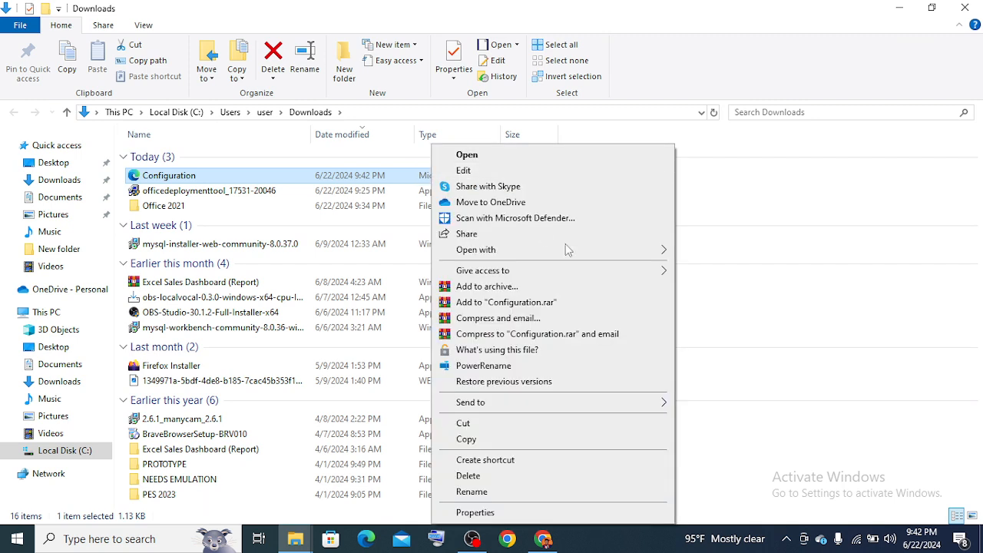
{"action": "left_click", "coordinate": [753, 257]}
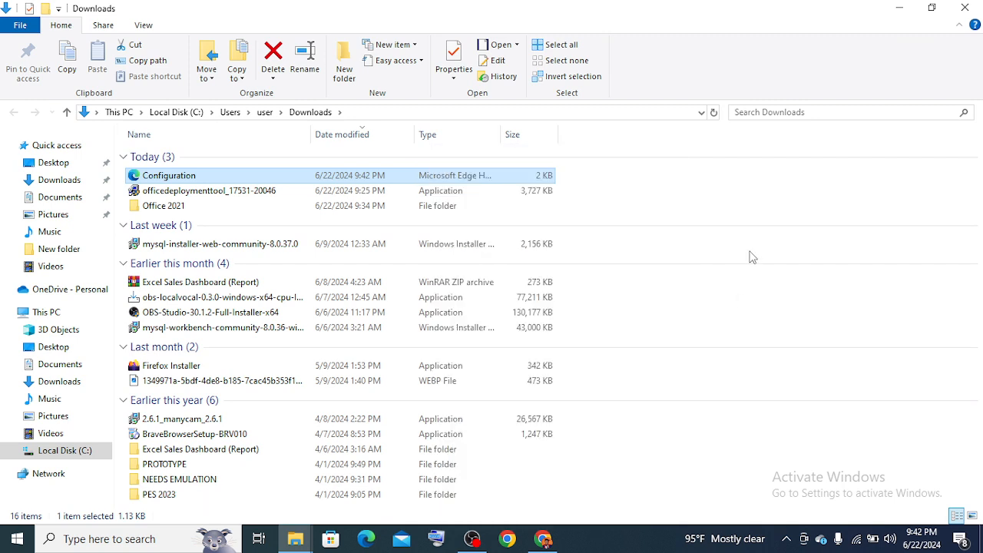
Create a new folder named "ms office" in the Downloads folder.
{"action": "right_click", "coordinate": [648, 180]}
{"action": "mouse_move", "coordinate": [742, 362]}
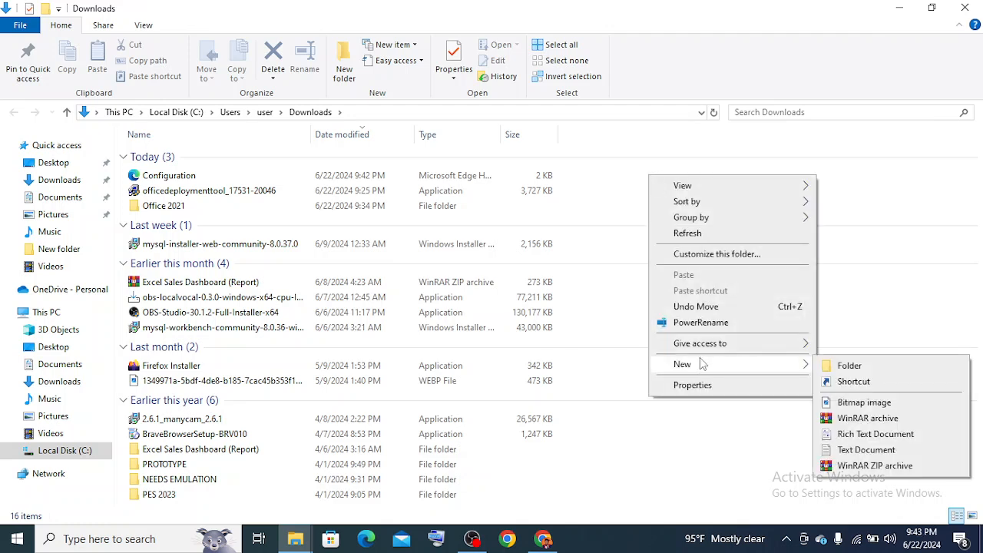
{"action": "left_click", "coordinate": [851, 366]}
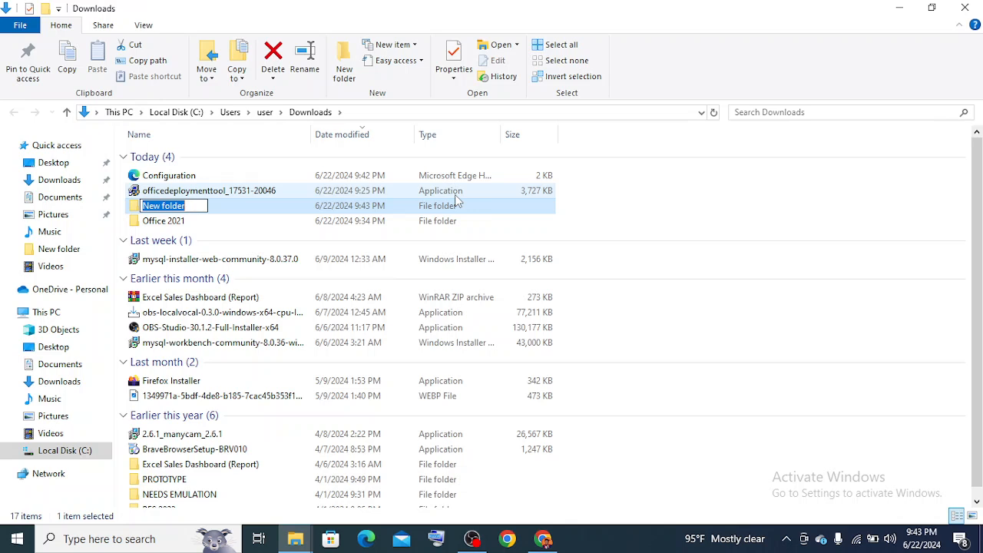
{"action": "type", "text": "m"}
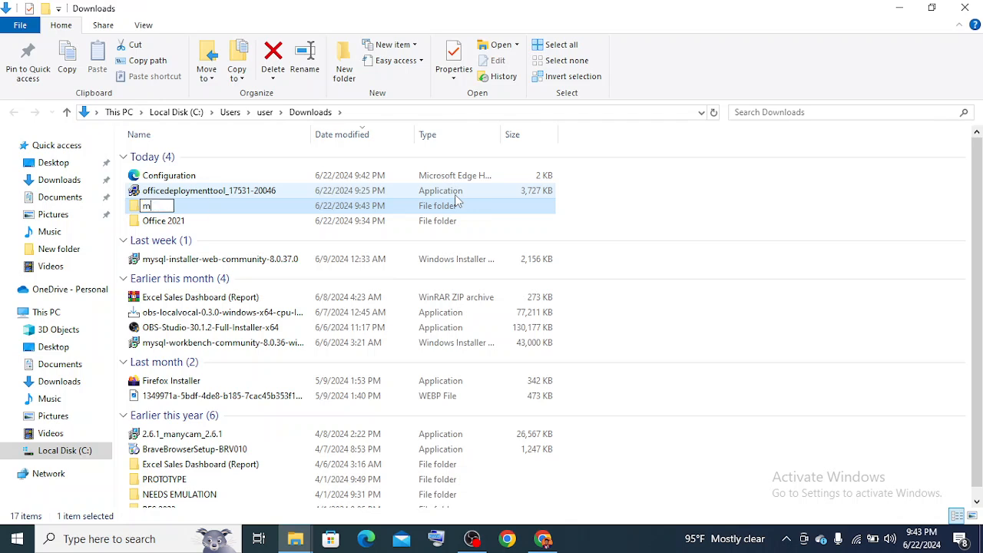
{"action": "type", "text": "s office"}
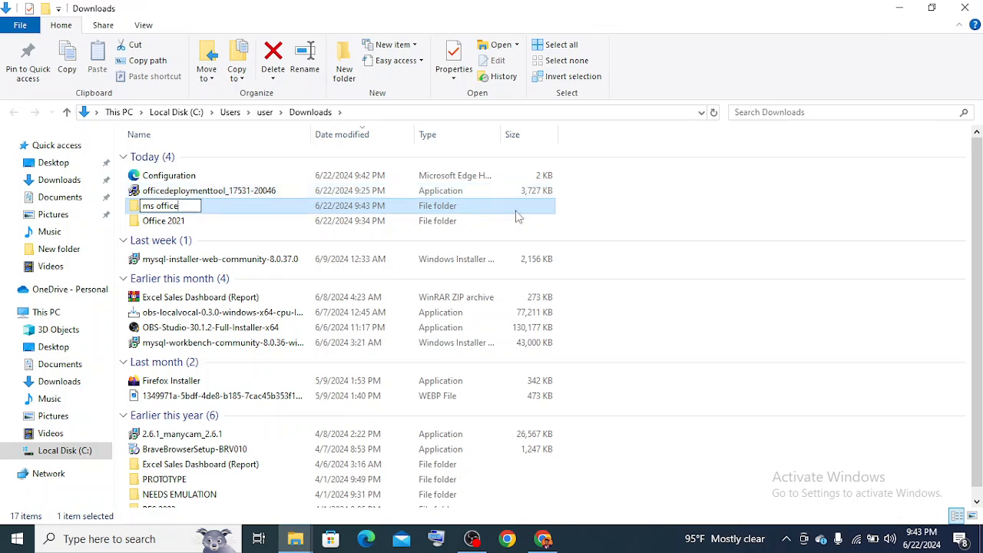
{"action": "key", "text": "Return"}
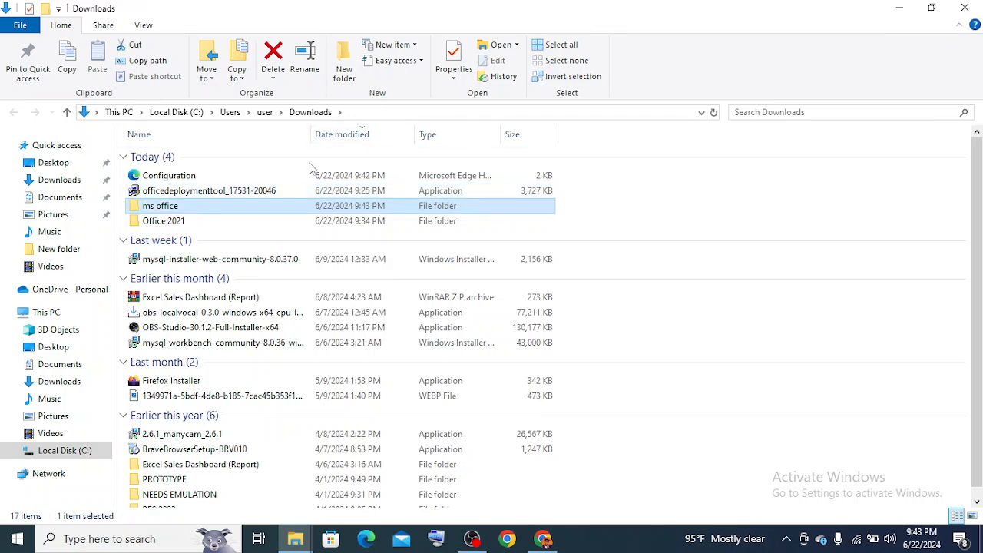
Move the Configuration file into the ms office folder and close the Downloads window.
{"action": "right_click", "coordinate": [188, 176]}
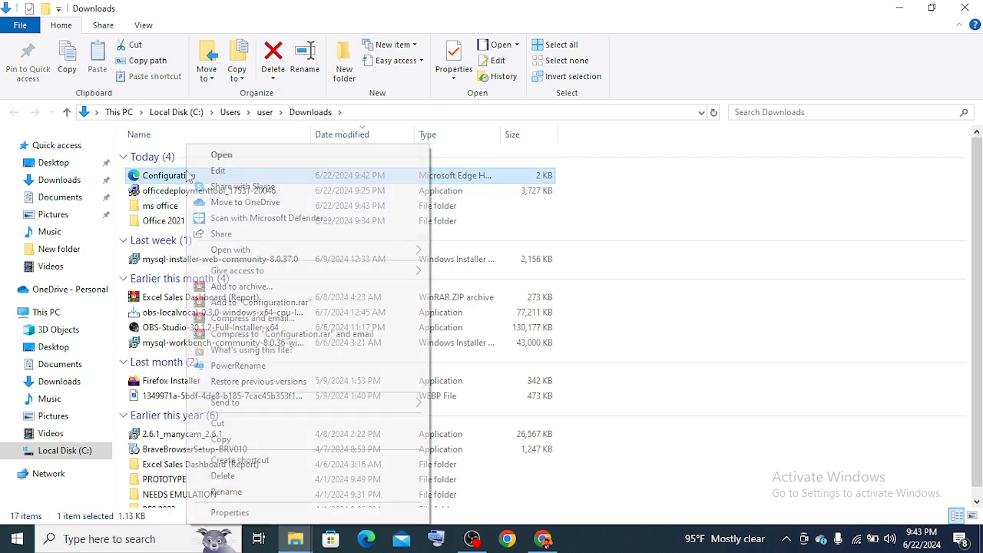
{"action": "left_click", "coordinate": [264, 425]}
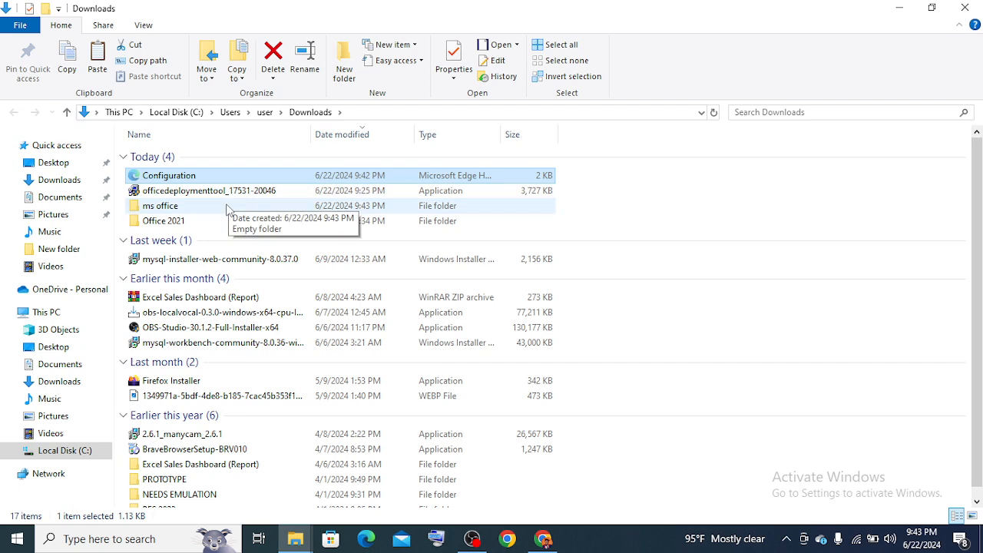
{"action": "left_click", "coordinate": [228, 209]}
{"action": "right_click", "coordinate": [228, 209]}
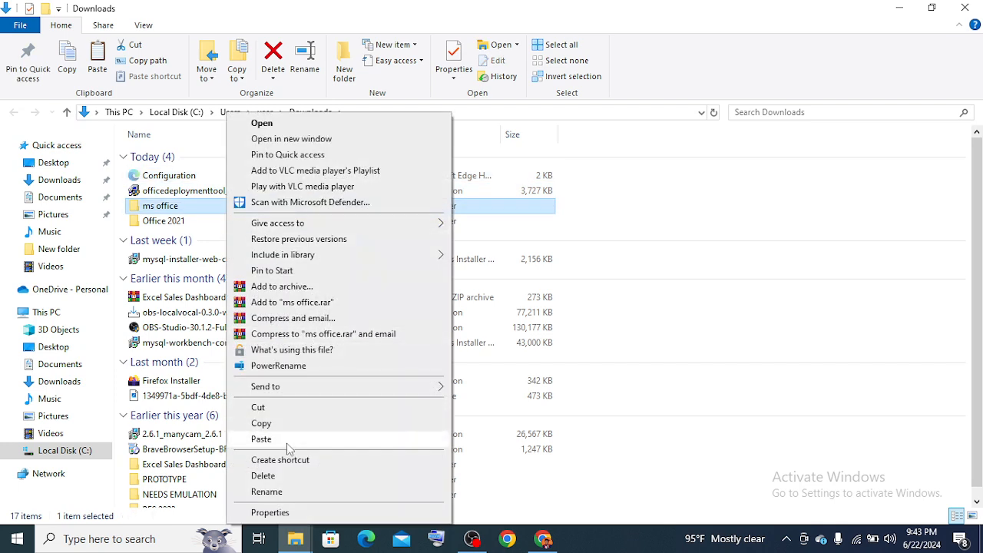
{"action": "left_click", "coordinate": [260, 438]}
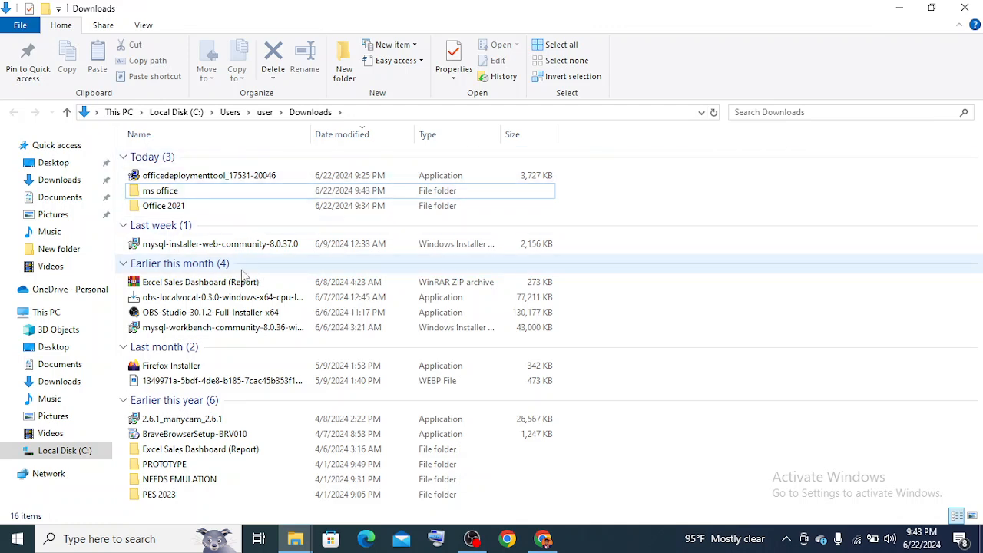
{"action": "left_click", "coordinate": [966, 8]}
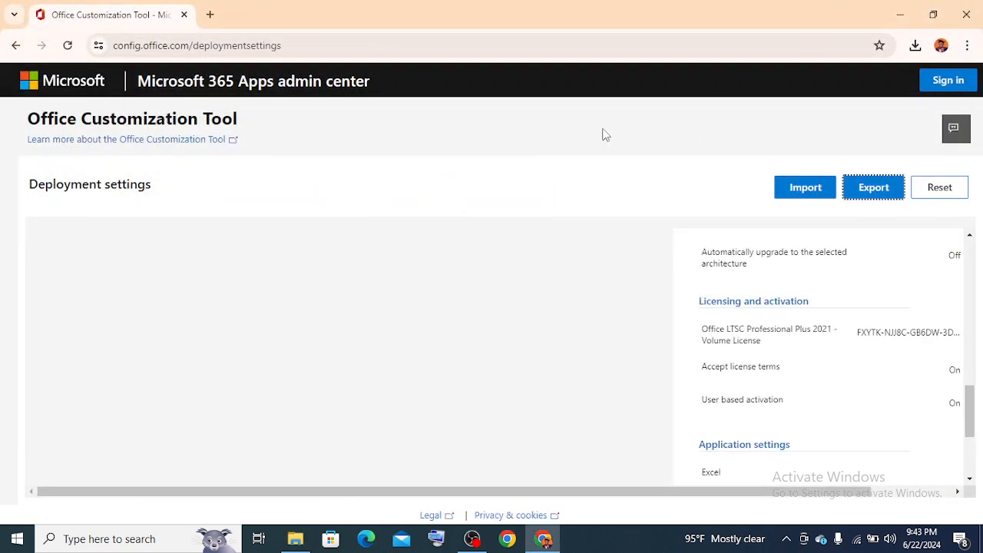
Search in a new browser tab for "office deployment tool 2021 download" and download the English Office Deployment Tool from Microsoft's Download Center.
{"action": "left_click", "coordinate": [210, 15]}
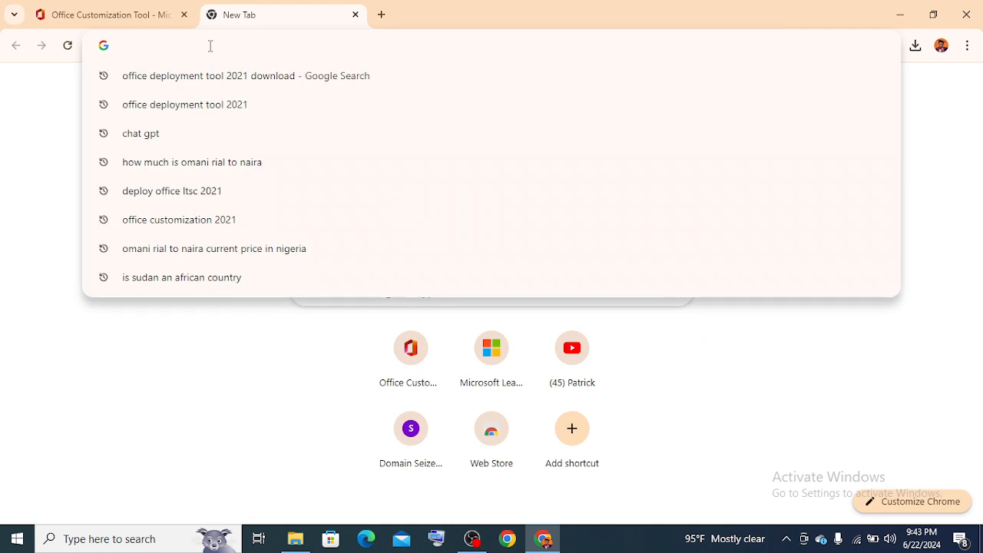
{"action": "type", "text": "offi"}
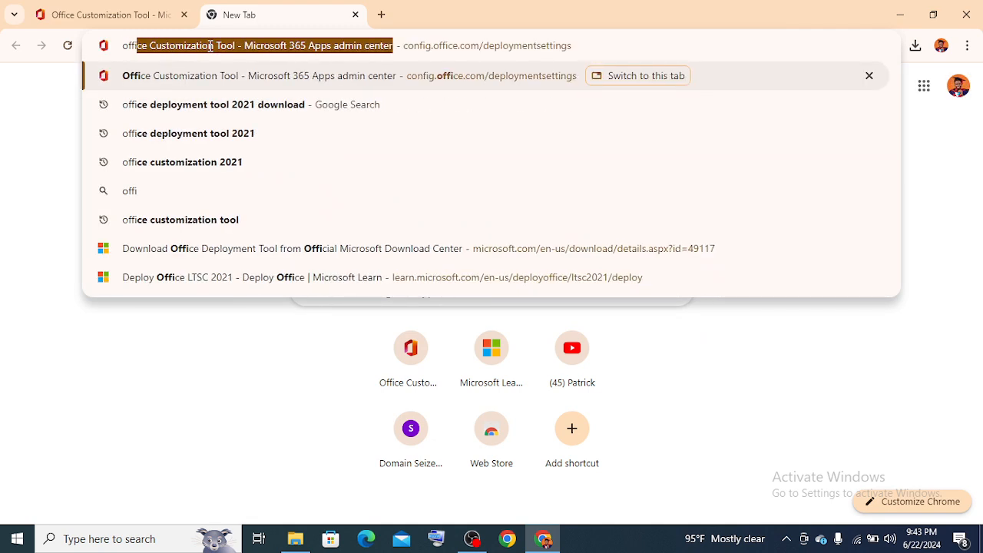
{"action": "type", "text": "ce deplo"}
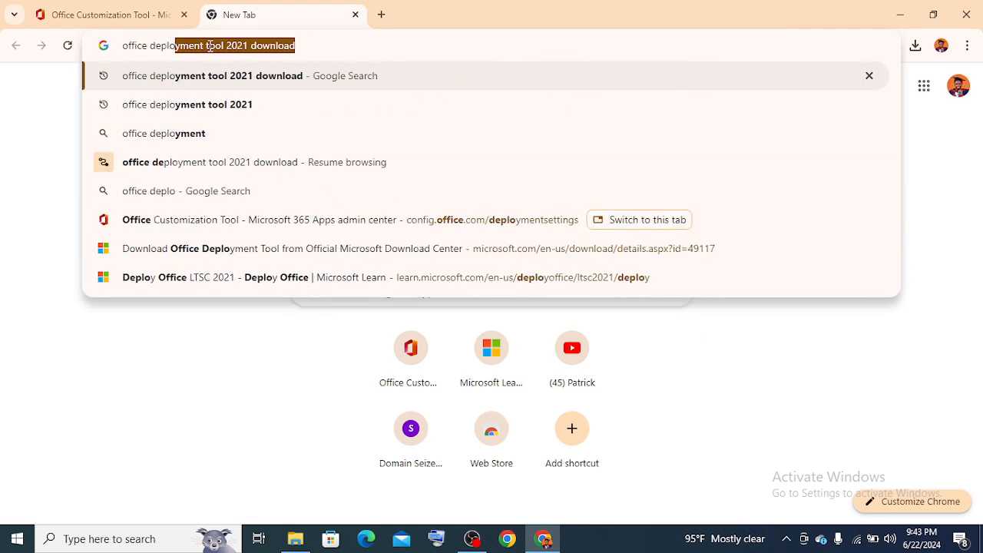
{"action": "type", "text": "yment tool"}
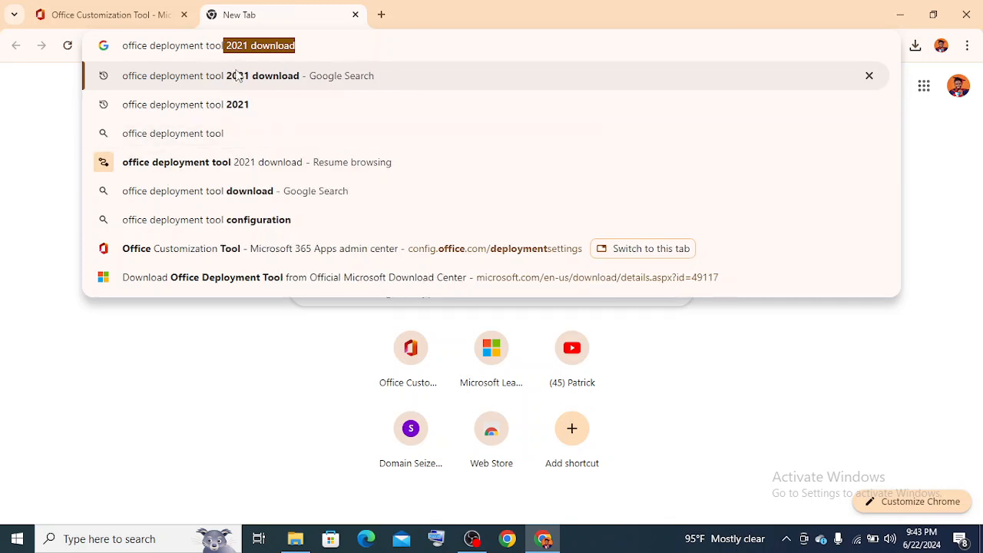
{"action": "left_click", "coordinate": [239, 76]}
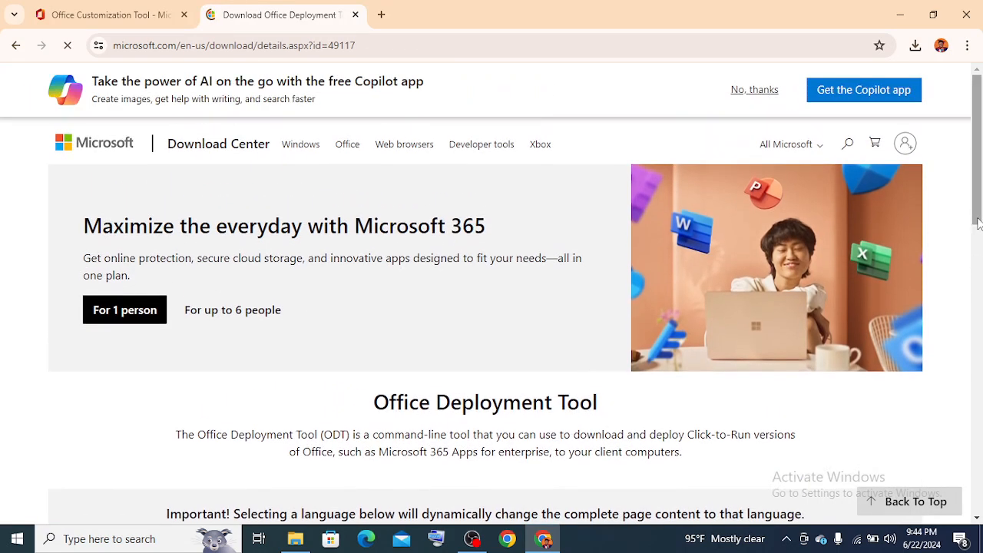
{"action": "left_click_drag", "start_coordinate": [978, 227], "coordinate": [982, 281]}
{"action": "left_click", "coordinate": [593, 373]}
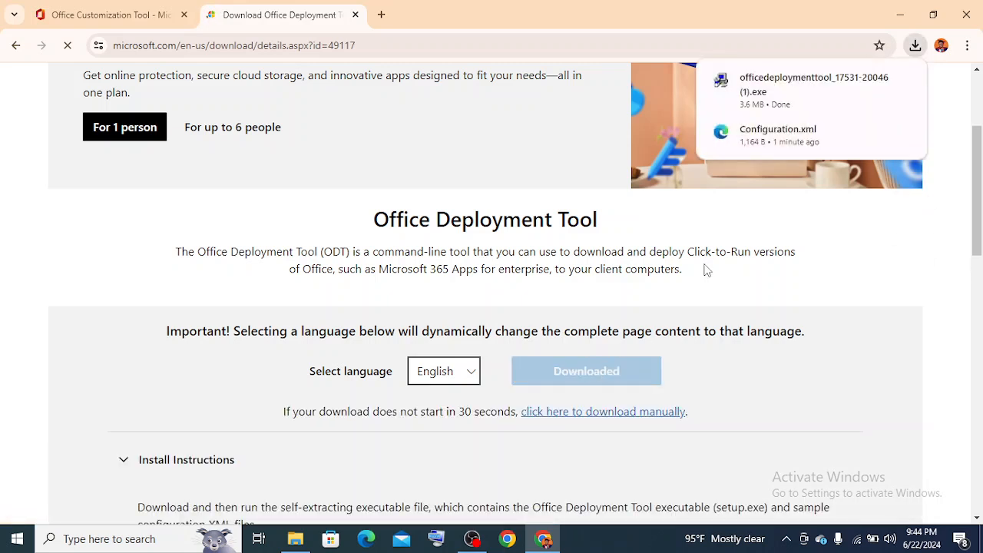
{"action": "left_click", "coordinate": [829, 85]}
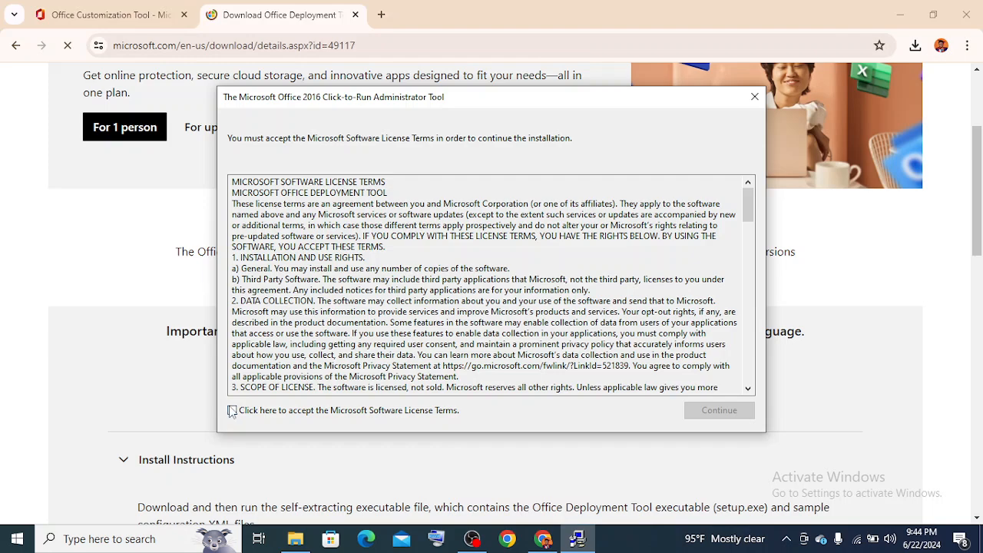
{"action": "left_click", "coordinate": [232, 411]}
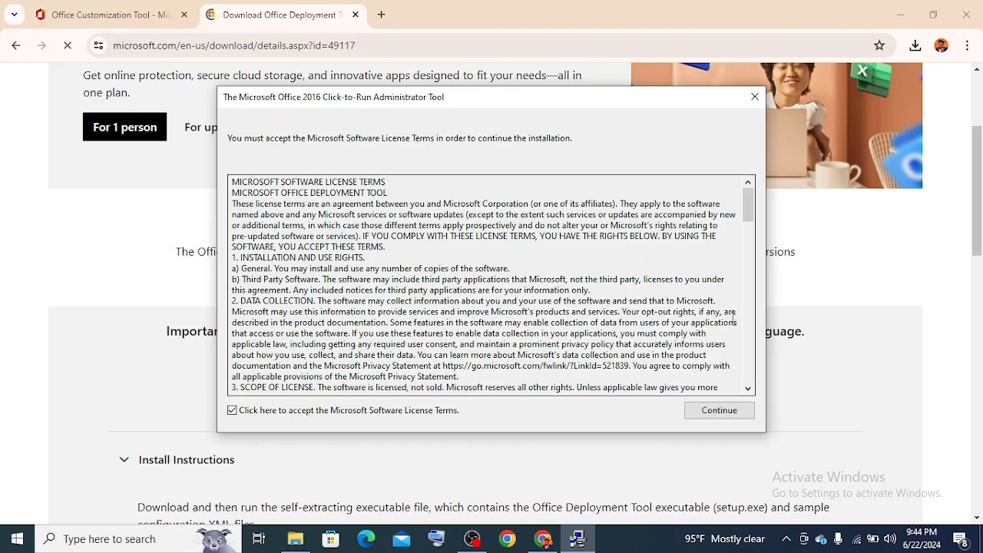
{"action": "left_click", "coordinate": [715, 412]}
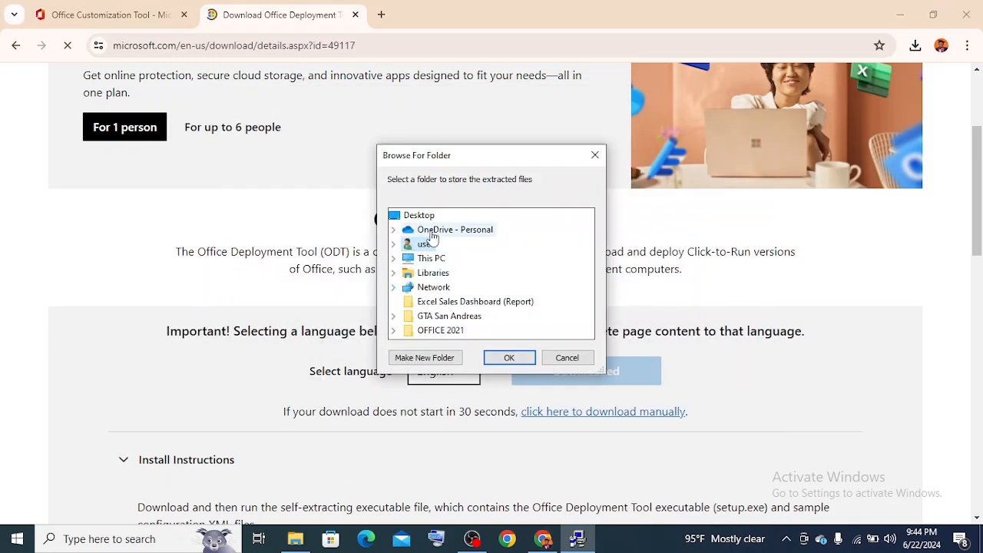
Extract the deployment tool files into a new folder, naming it "offices" in the user folder, and close the completion message.
{"action": "left_click", "coordinate": [425, 358]}
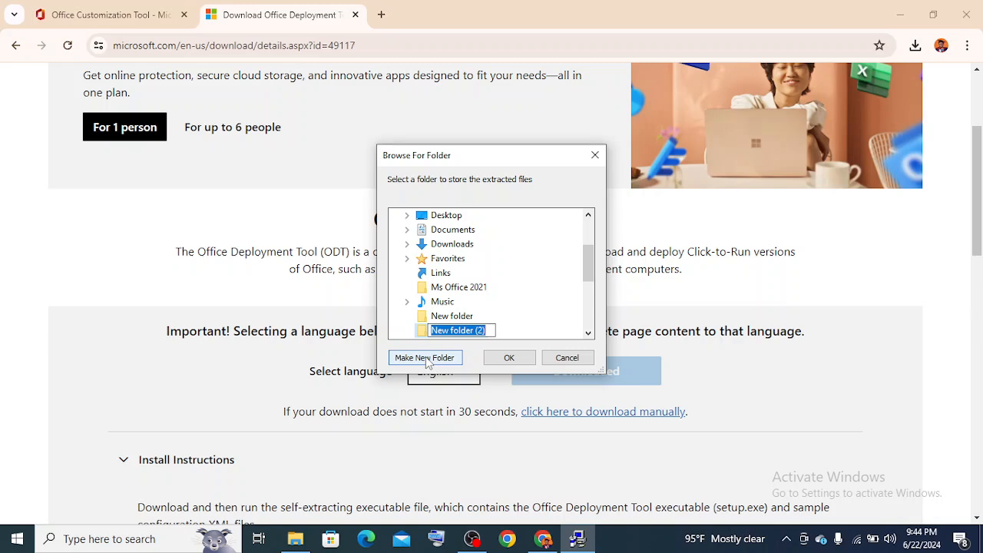
{"action": "type", "text": "off"}
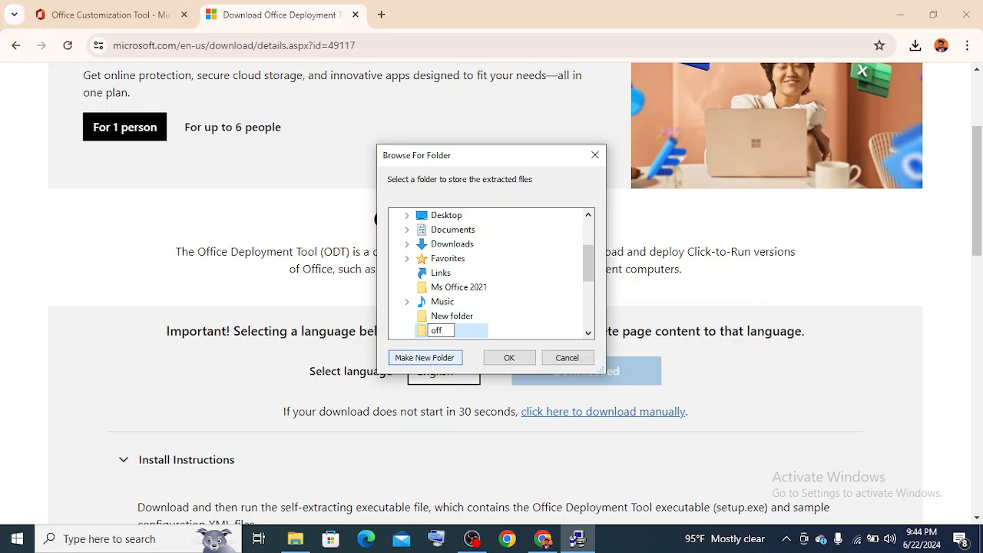
{"action": "type", "text": "ices"}
{"action": "left_click", "coordinate": [526, 359]}
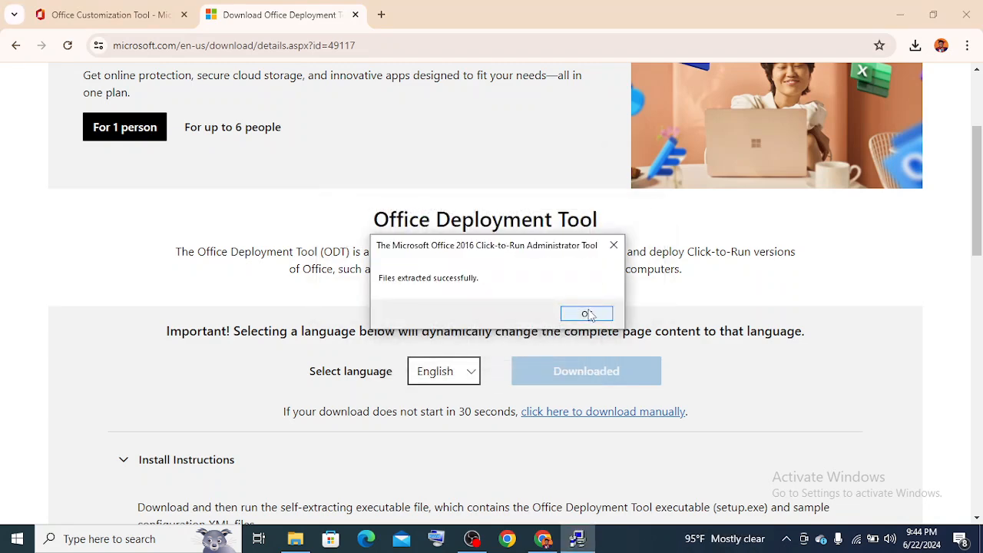
{"action": "left_click", "coordinate": [587, 314]}
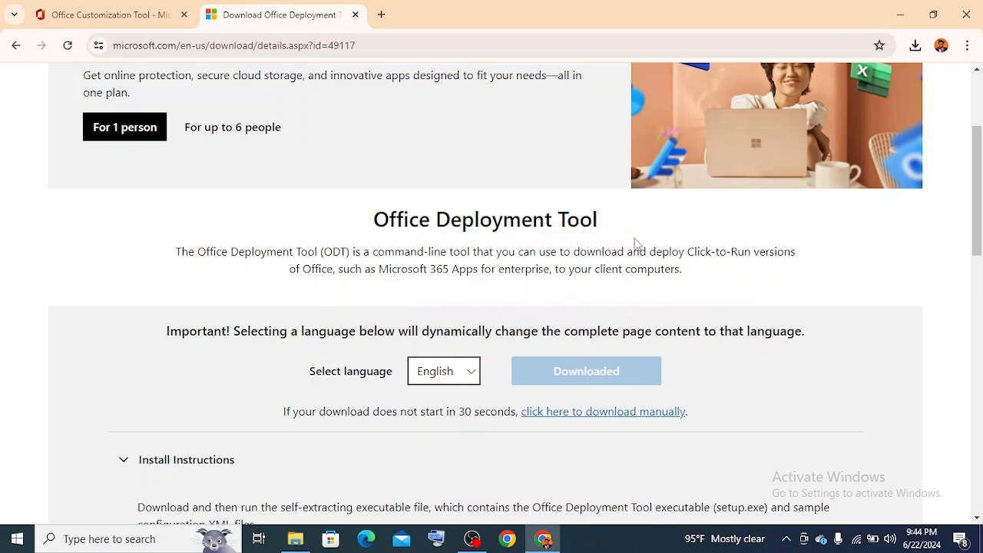
Minimize the browser, switch to File Explorer and open New folder (2) inside the user folder.
{"action": "left_click", "coordinate": [901, 14]}
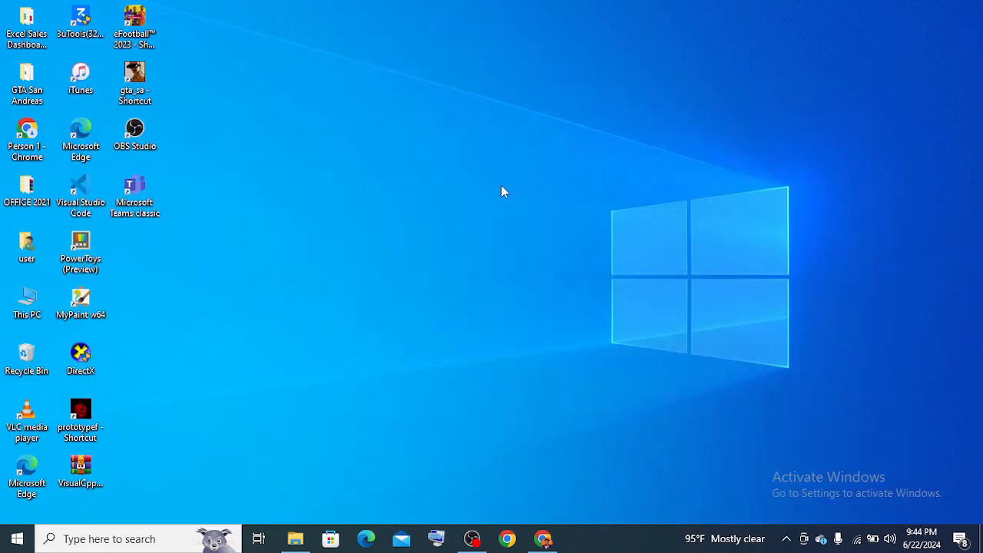
{"action": "left_click", "coordinate": [295, 539]}
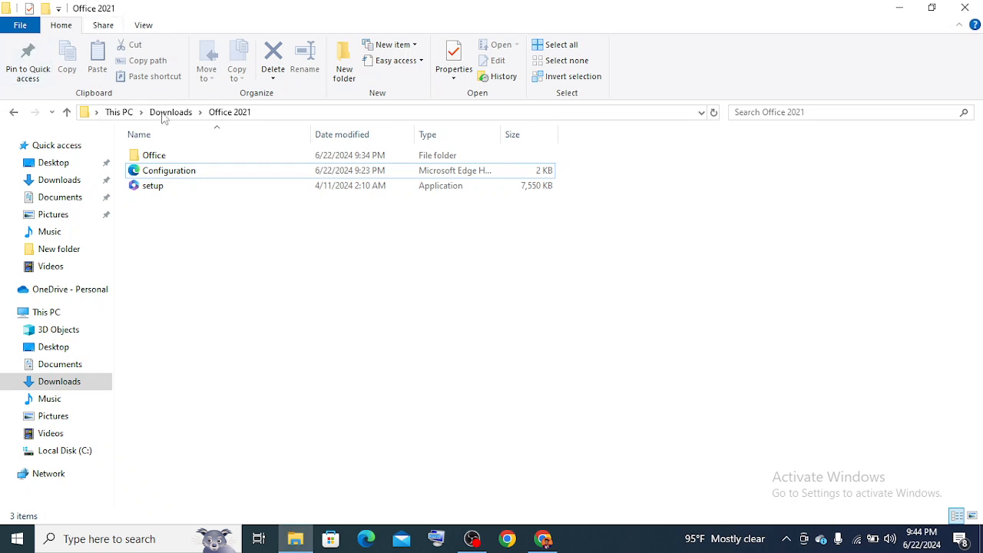
{"action": "left_click", "coordinate": [67, 113]}
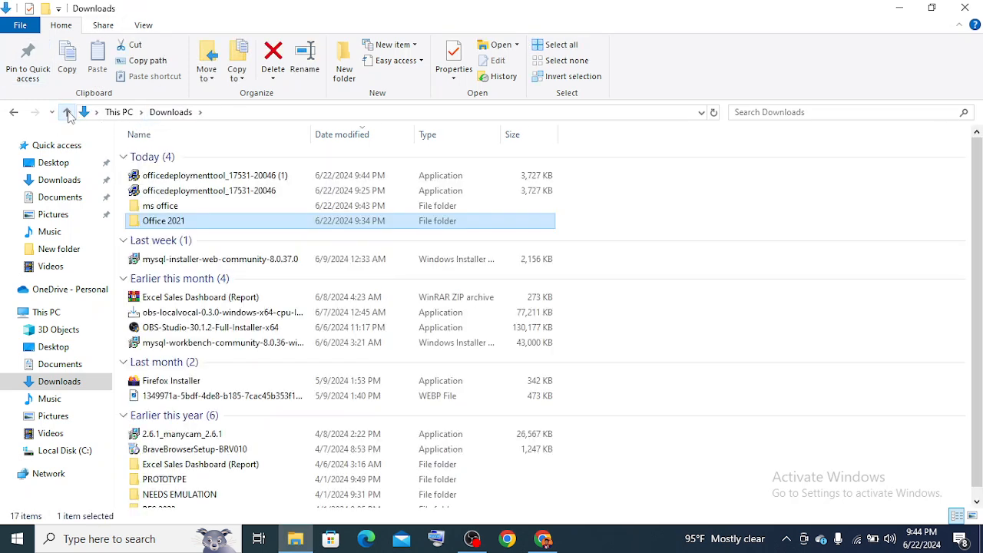
{"action": "left_click", "coordinate": [67, 113]}
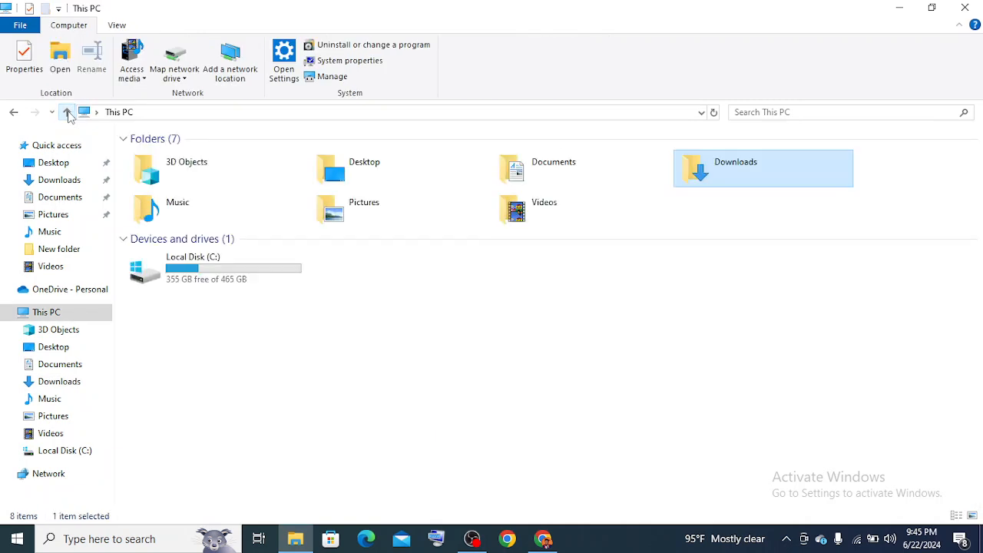
{"action": "left_click", "coordinate": [67, 112]}
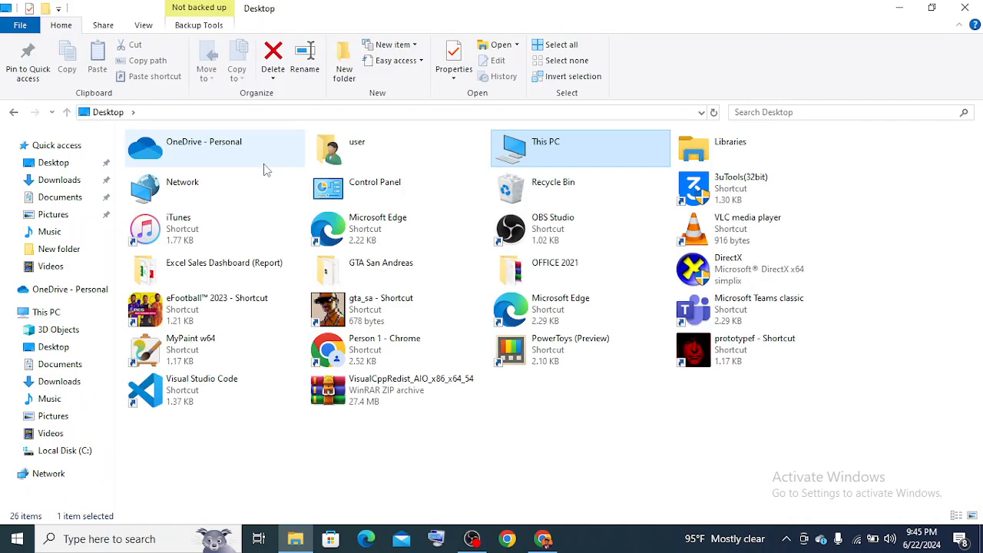
{"action": "left_click", "coordinate": [371, 158]}
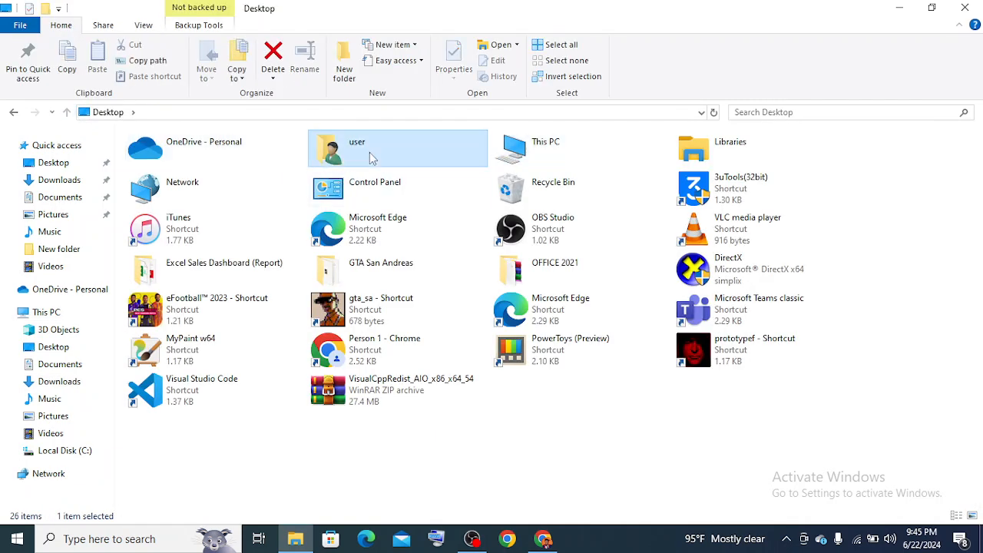
{"action": "double_click", "coordinate": [371, 158]}
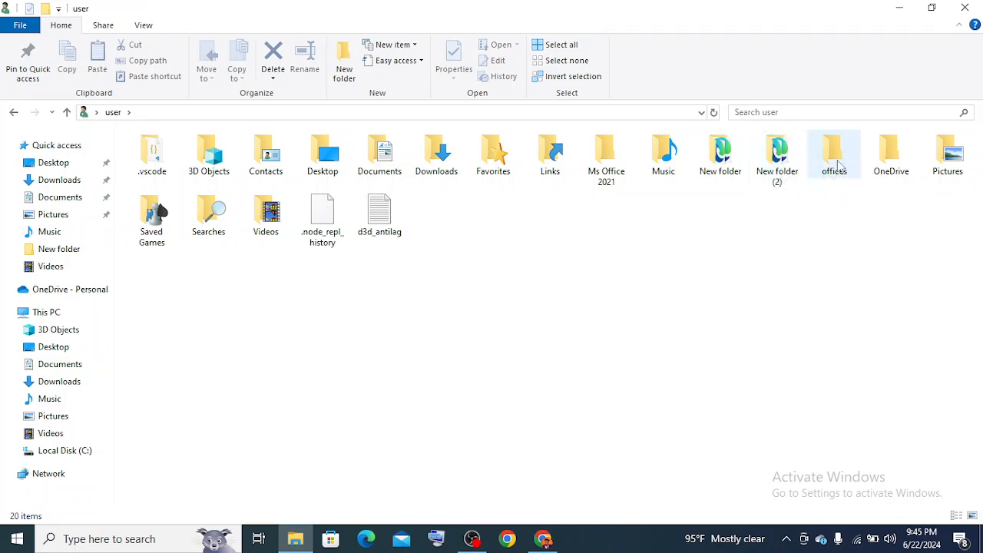
{"action": "double_click", "coordinate": [788, 175]}
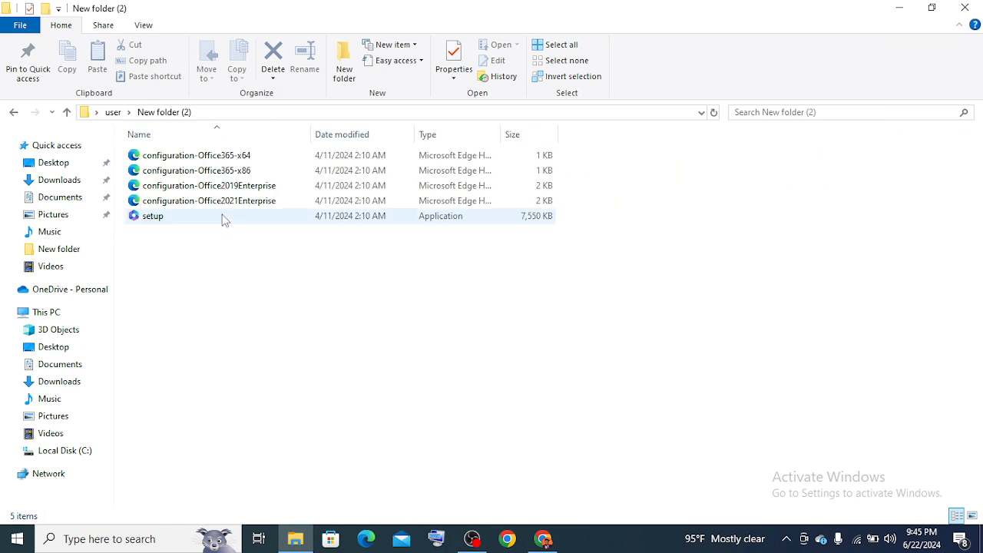
Move the setup application from New folder (2) into the ms office folder in Downloads.
{"action": "right_click", "coordinate": [222, 220]}
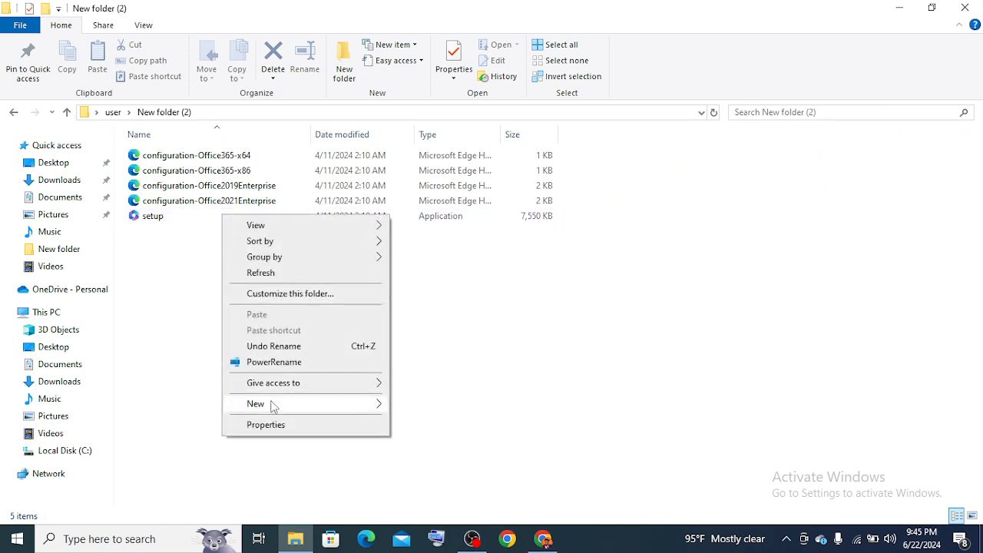
{"action": "left_click", "coordinate": [167, 219]}
{"action": "right_click", "coordinate": [167, 219]}
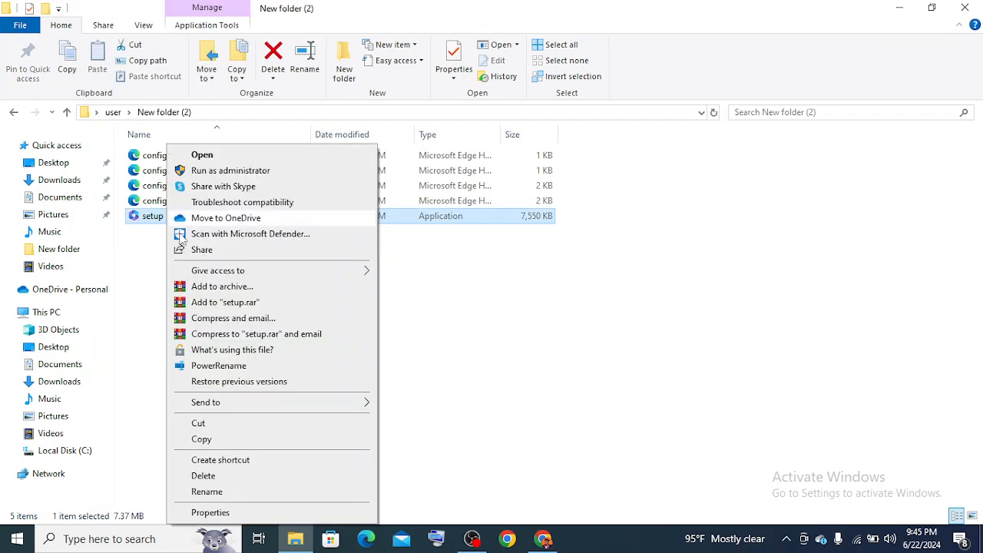
{"action": "left_click", "coordinate": [223, 430]}
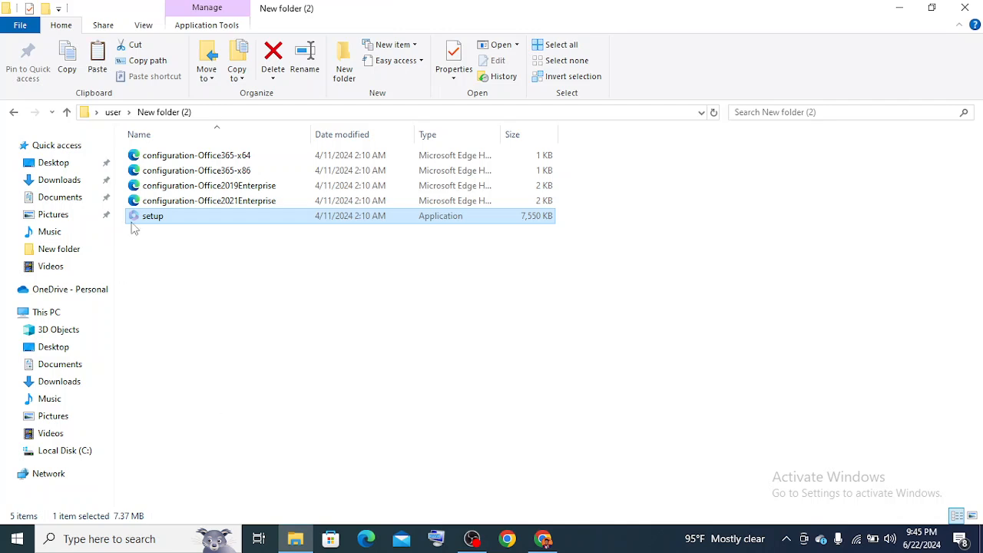
{"action": "left_click", "coordinate": [60, 179]}
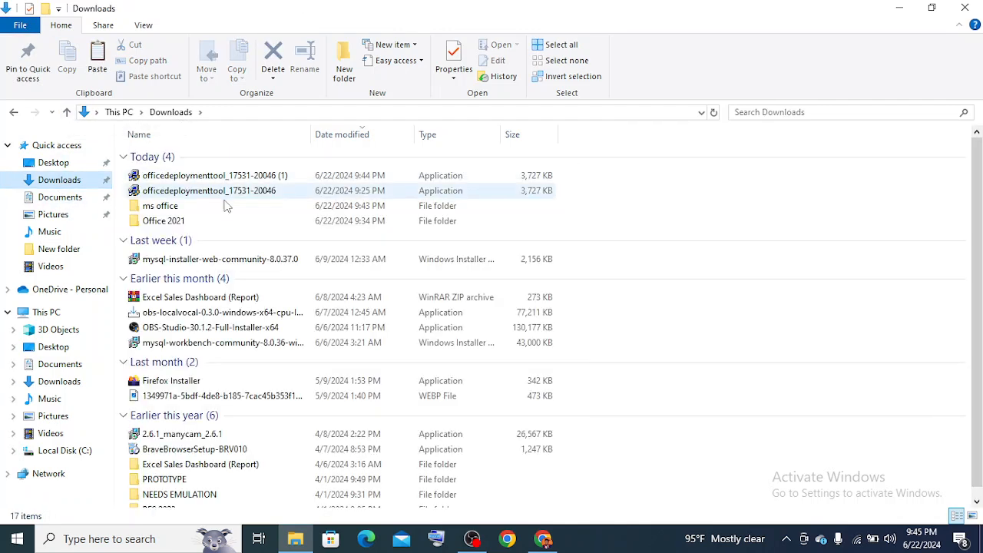
{"action": "double_click", "coordinate": [185, 207]}
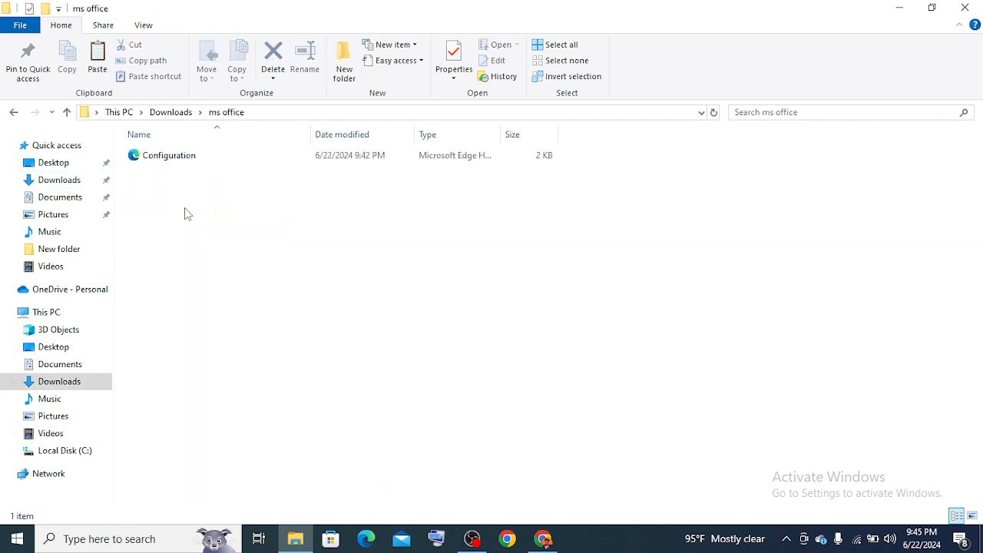
{"action": "right_click", "coordinate": [185, 207]}
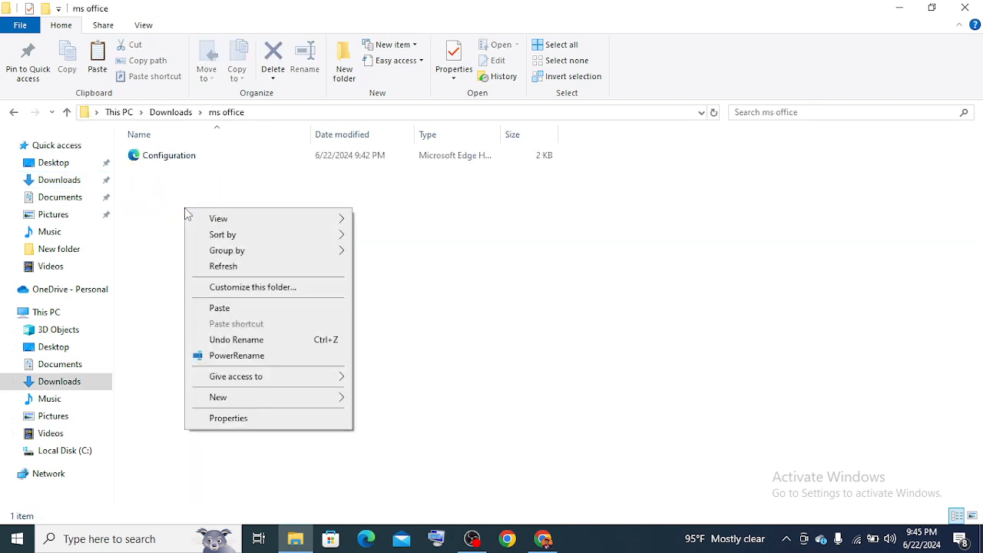
{"action": "left_click", "coordinate": [220, 308]}
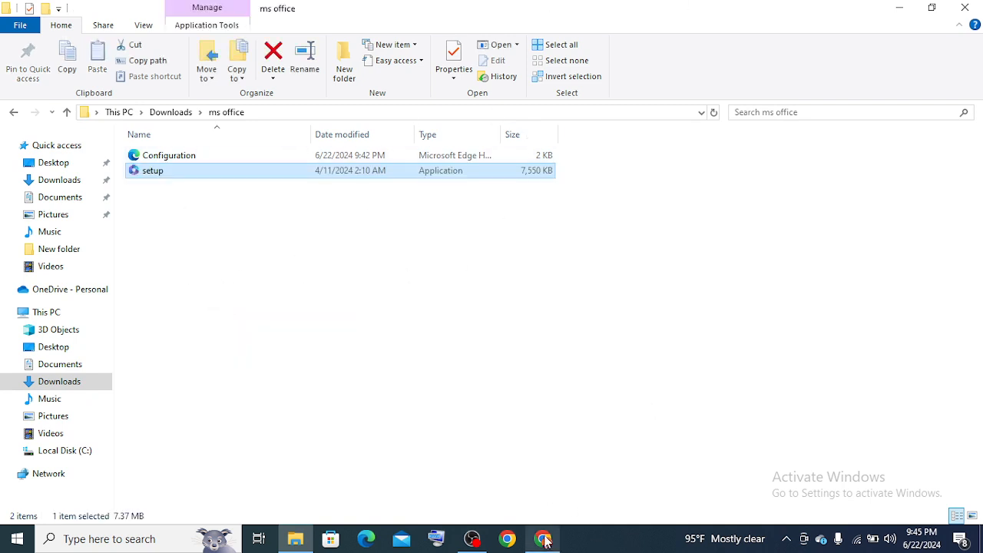
Switch to Chrome showing the Office Deployment Tool download page and select its address for replacement.
{"action": "mouse_move", "coordinate": [543, 538]}
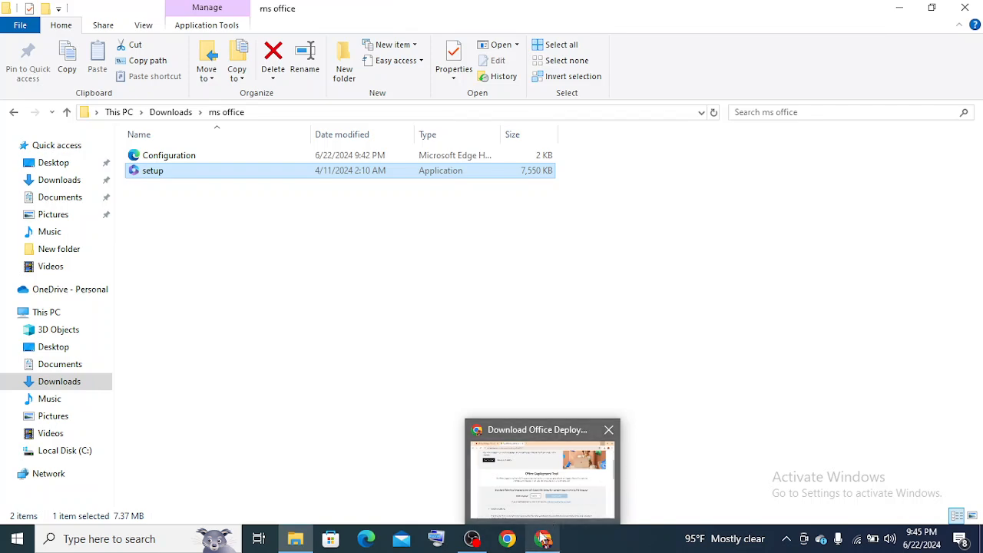
{"action": "left_click", "coordinate": [543, 541]}
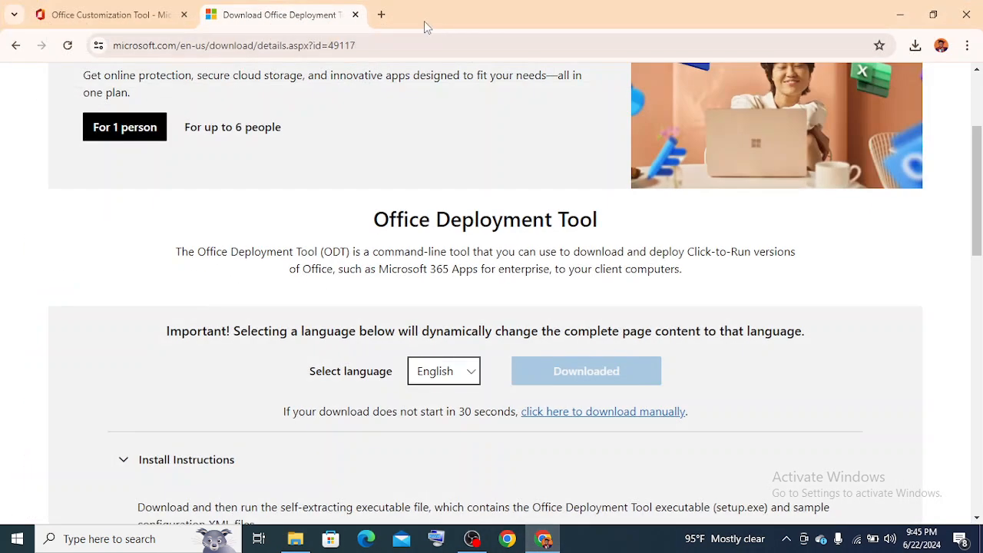
{"action": "left_click", "coordinate": [389, 51]}
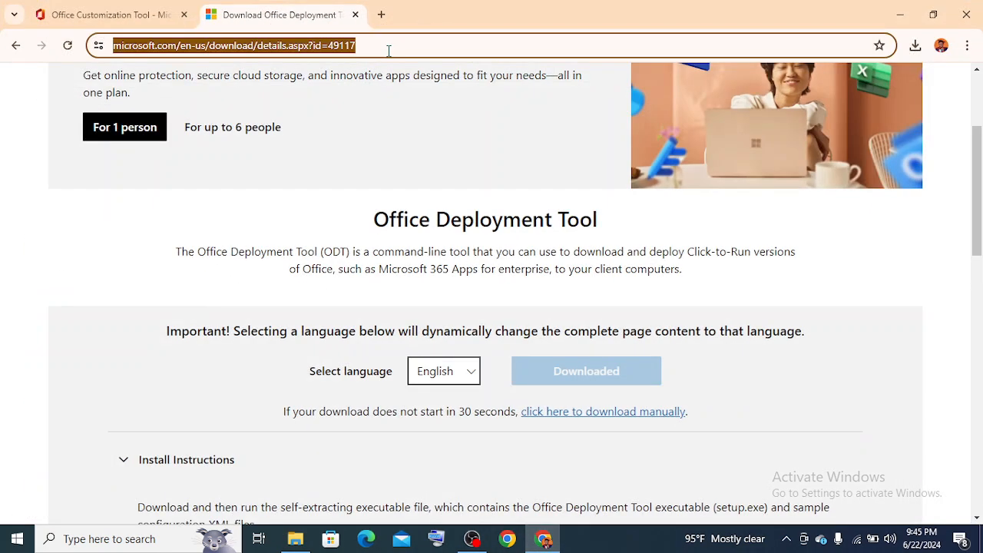
{"action": "type", "text": "de"}
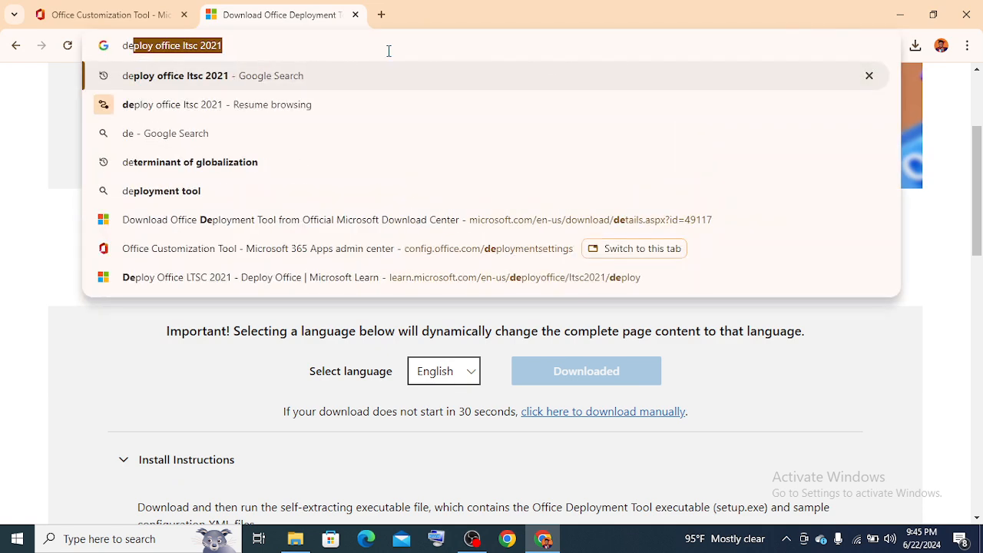
{"action": "key", "text": "BackSpace"}
{"action": "key", "text": "BackSpace"}
{"action": "type", "text": "off"}
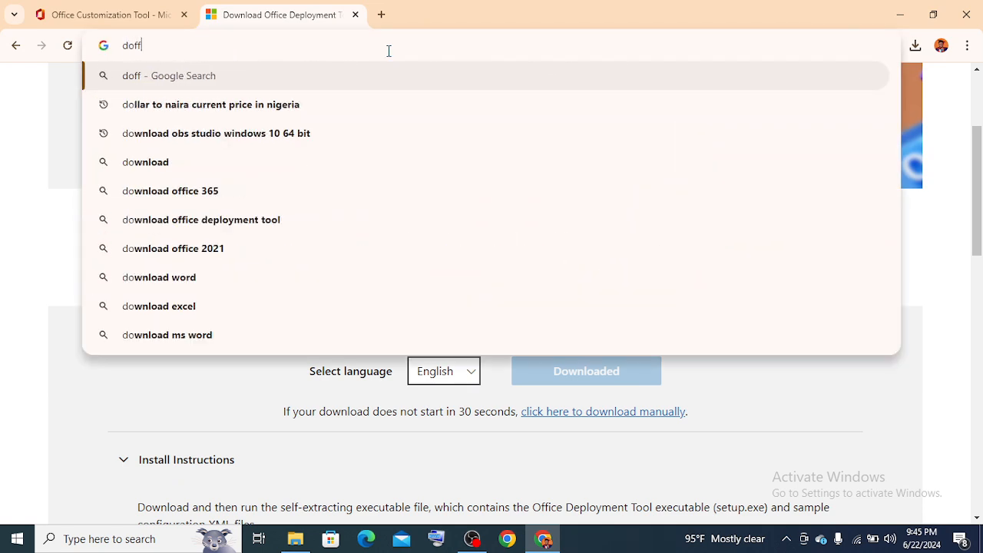
{"action": "key", "text": "BackSpace"}
{"action": "key", "text": "BackSpace"}
{"action": "key", "text": "BackSpace"}
{"action": "key", "text": "BackSpace"}
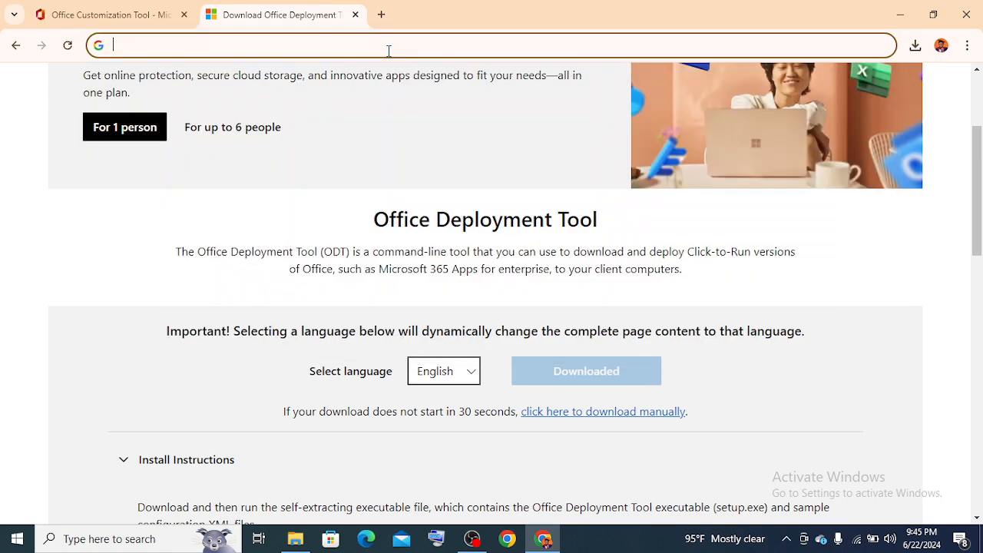
Search for "office deployment tool 2021 download" and open Microsoft Learn's Deploy Office LTSC 2021 article at the installation files download section.
{"action": "type", "text": "office "}
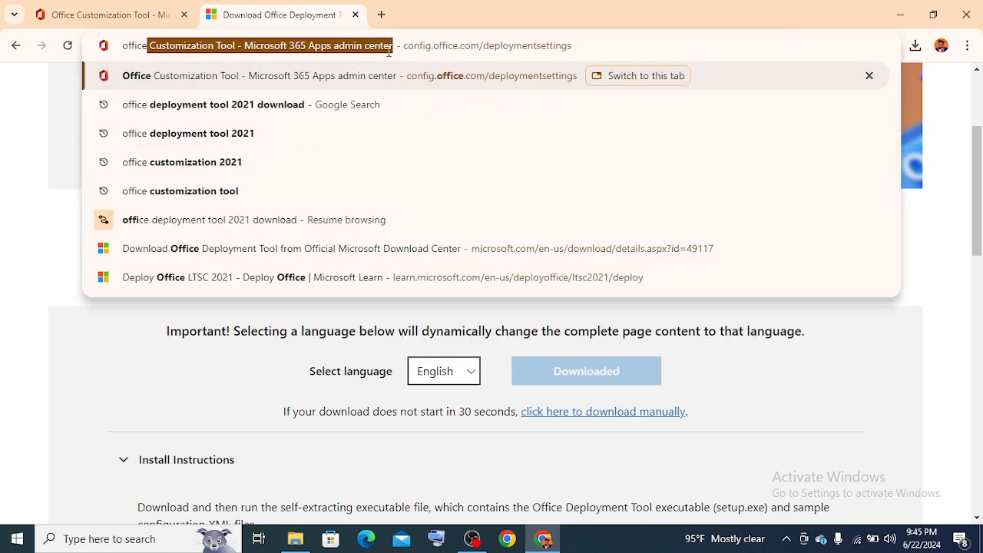
{"action": "type", "text": "deplo"}
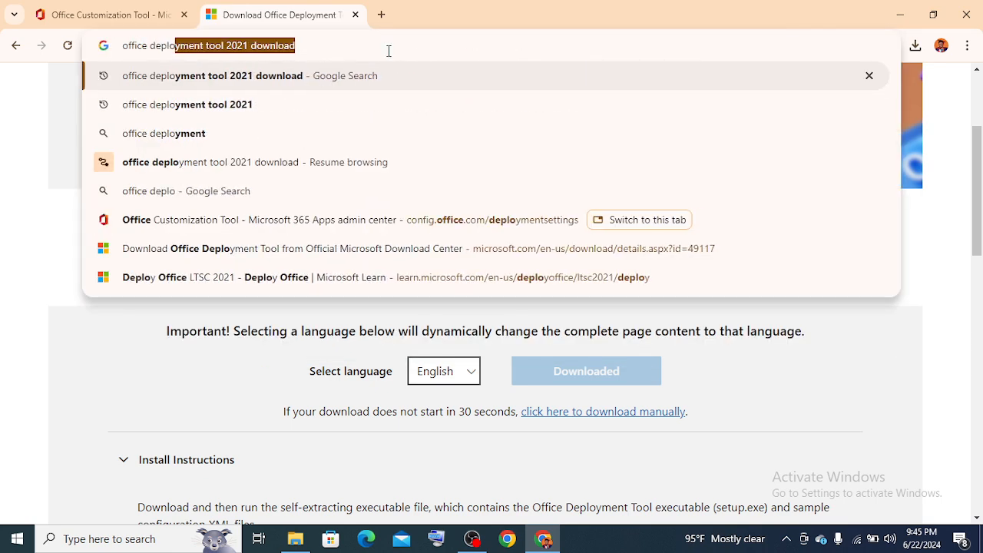
{"action": "type", "text": "ym"}
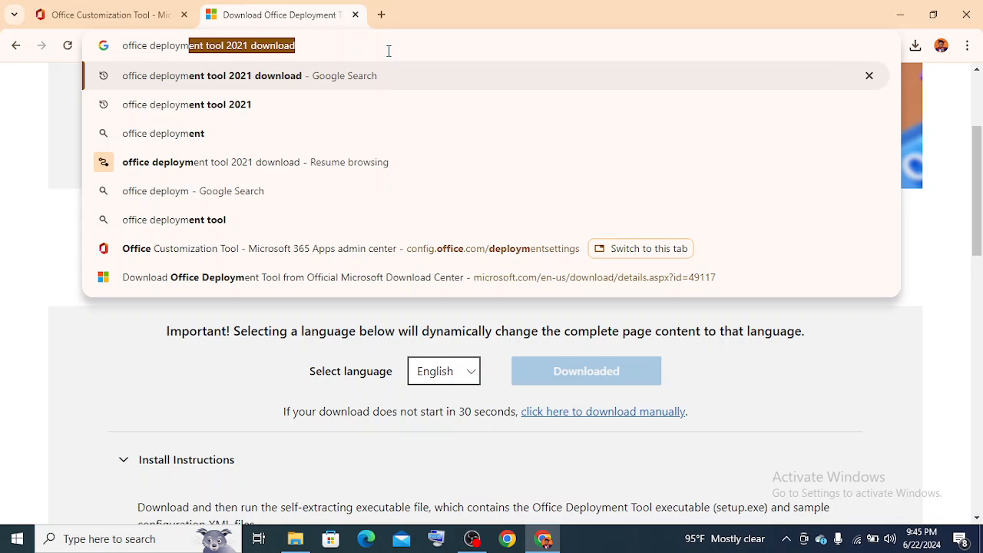
{"action": "key", "text": "Return"}
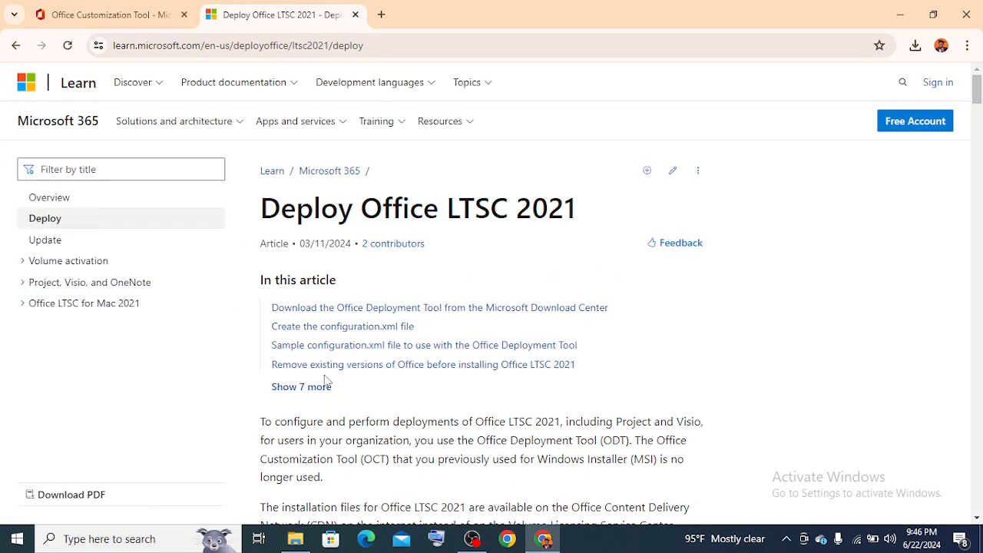
{"action": "left_click_drag", "start_coordinate": [979, 90], "coordinate": [978, 367]}
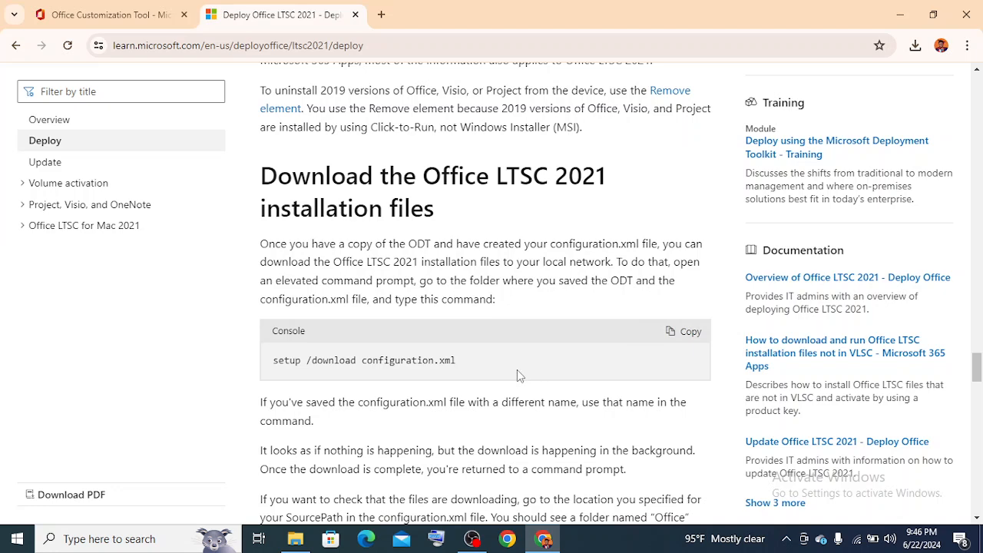
Search Windows for cmd and open Command Prompt.
{"action": "key", "text": "super"}
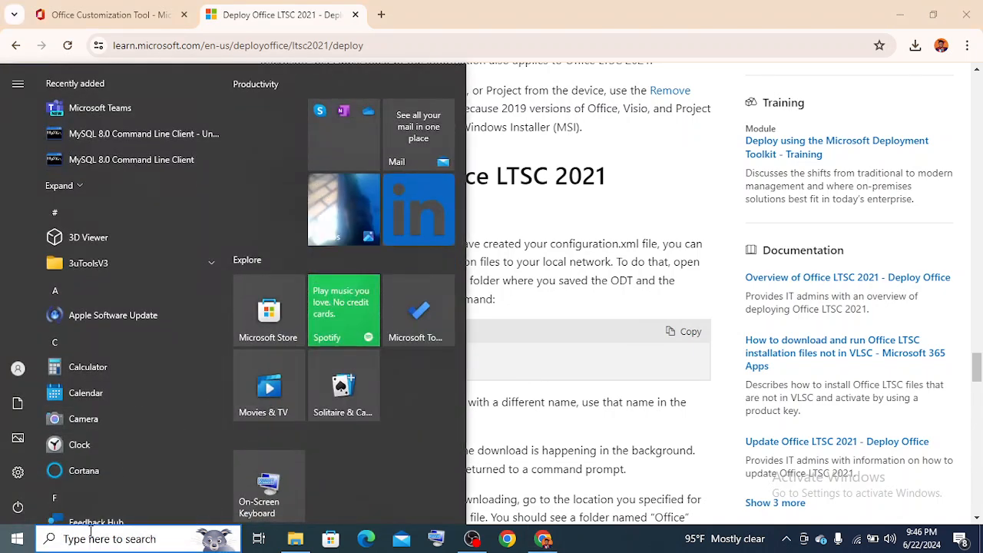
{"action": "left_click", "coordinate": [91, 534]}
{"action": "type", "text": "cmd"}
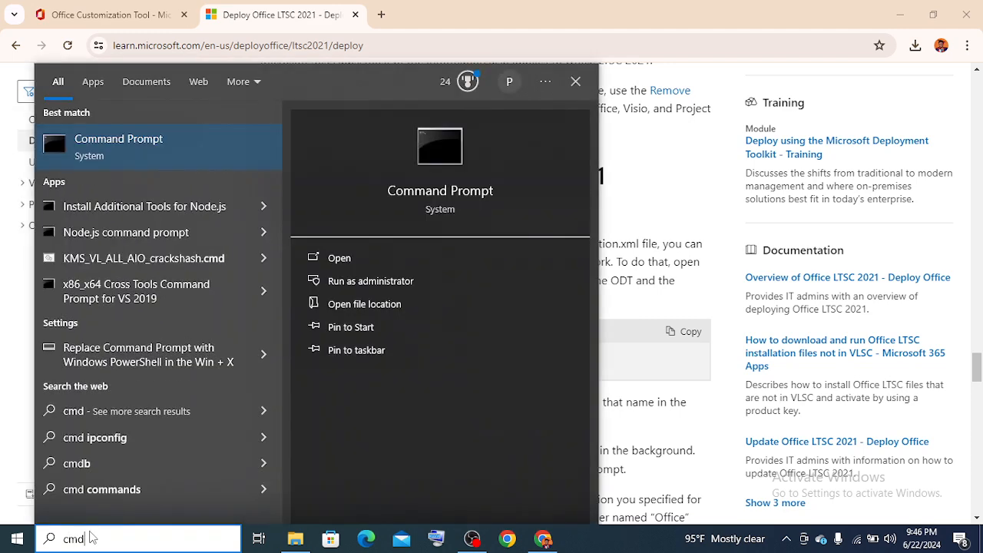
{"action": "left_click", "coordinate": [405, 259]}
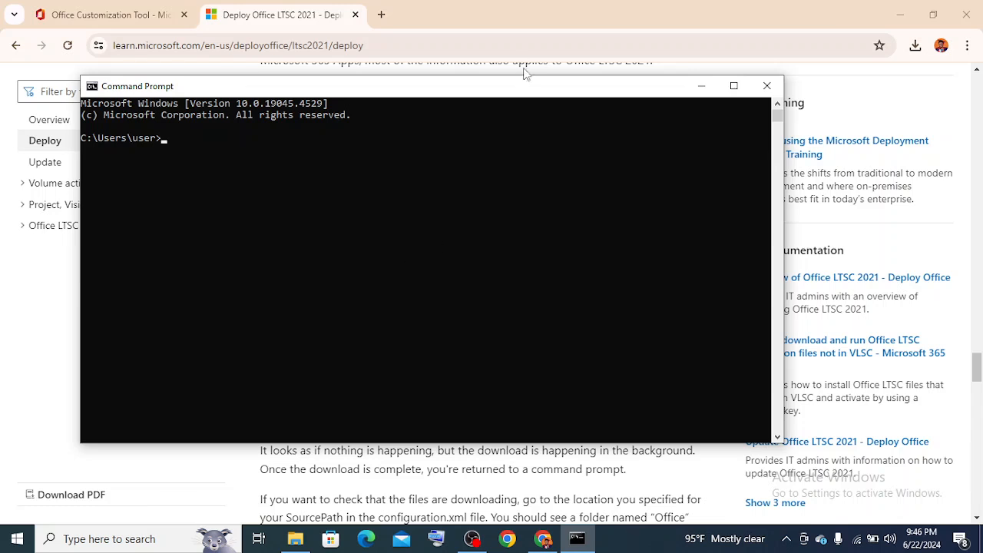
Switch to File Explorer and copy the full path of the ms office folder in Downloads.
{"action": "left_click", "coordinate": [296, 542]}
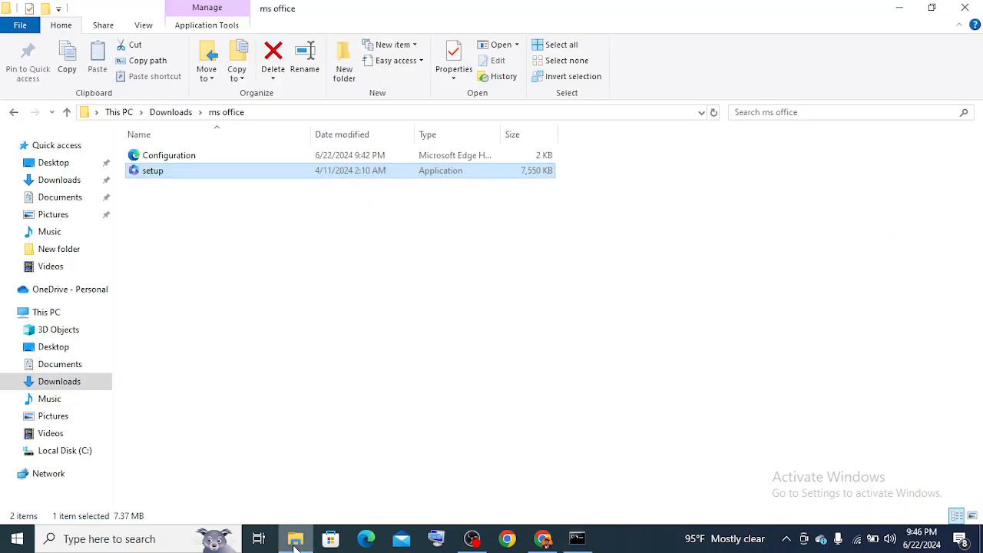
{"action": "left_click", "coordinate": [279, 113]}
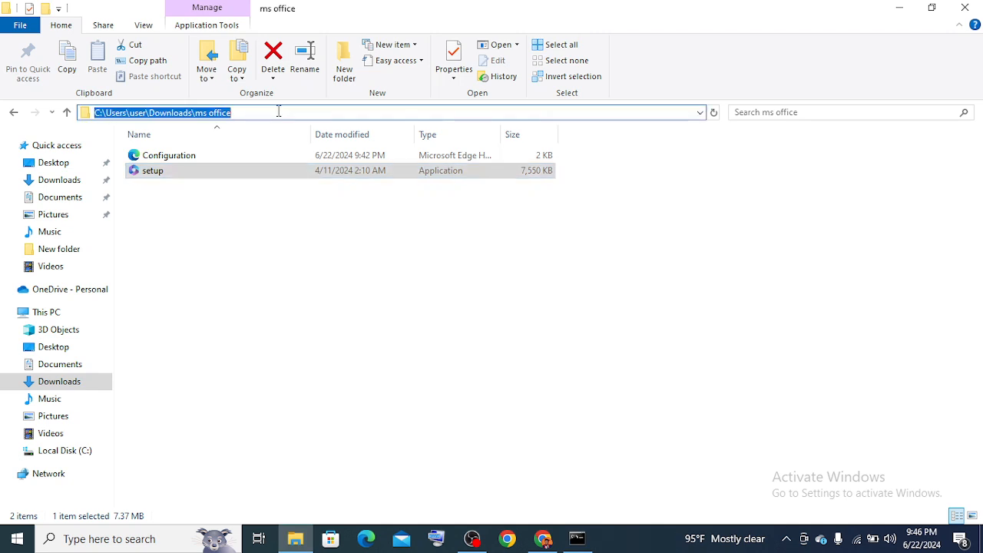
{"action": "right_click", "coordinate": [279, 113]}
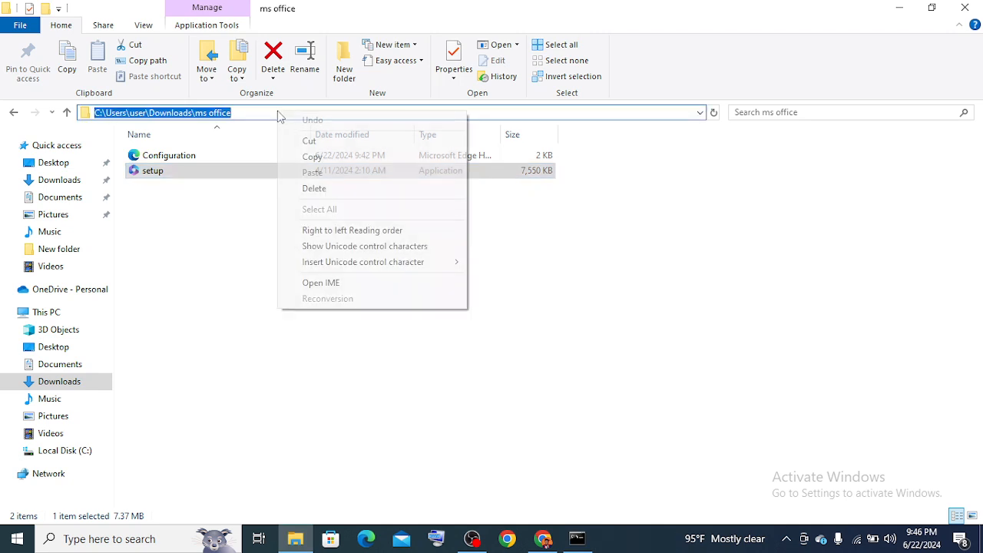
{"action": "left_click", "coordinate": [314, 157]}
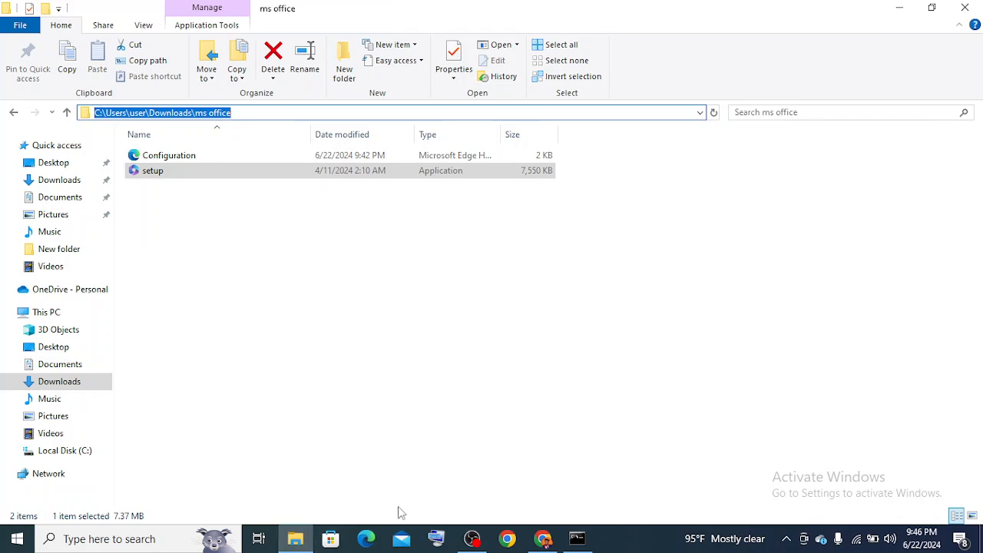
Change Command Prompt's working directory to C:\Users\user\Downloads\ms office using cd and the copied path.
{"action": "left_click", "coordinate": [578, 542]}
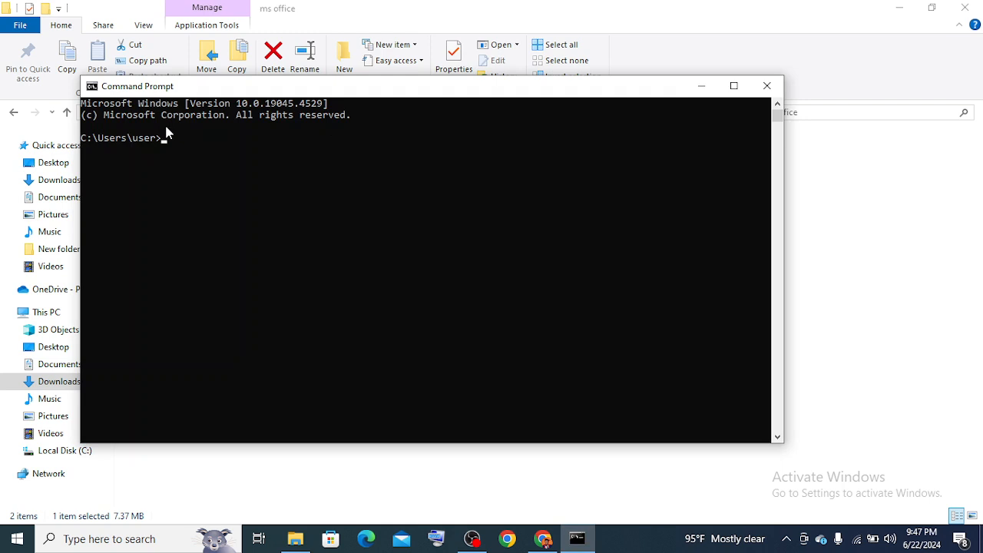
{"action": "type", "text": "cd"}
{"action": "right_click", "coordinate": [387, 90]}
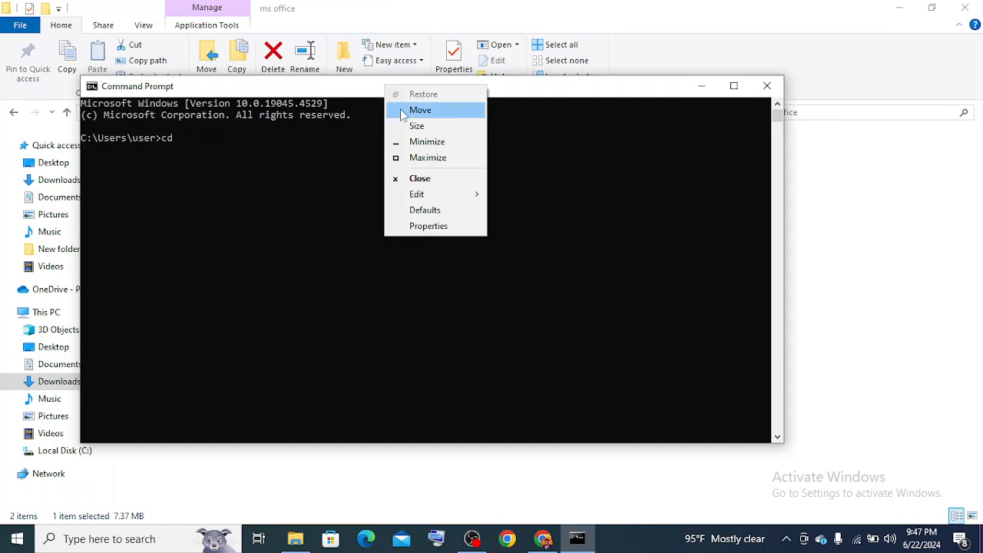
{"action": "mouse_move", "coordinate": [423, 196]}
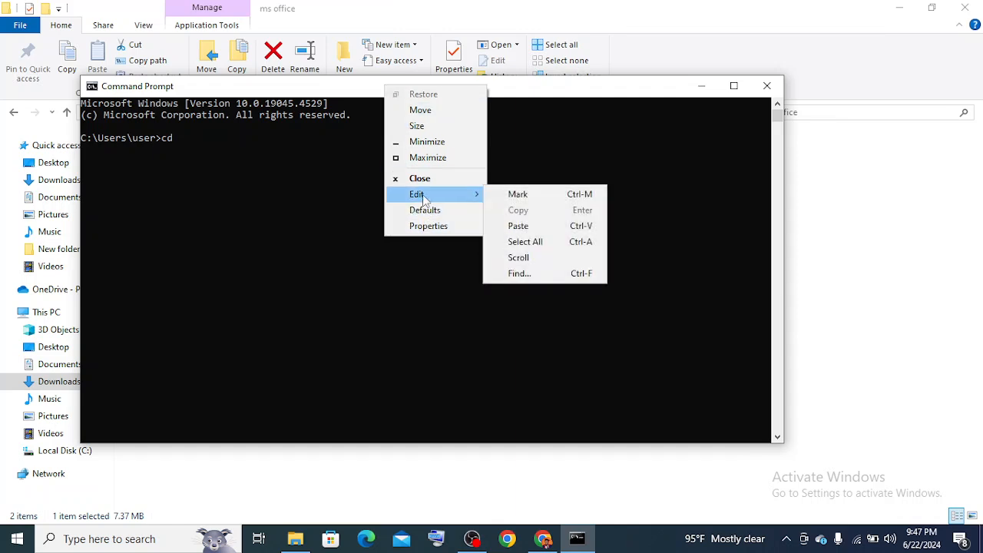
{"action": "left_click", "coordinate": [519, 226]}
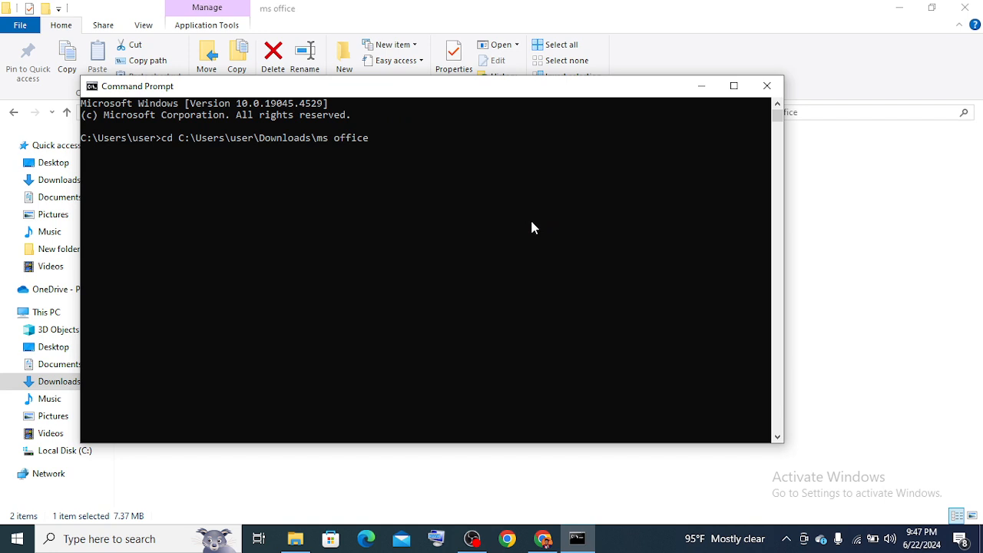
{"action": "key", "text": "Return"}
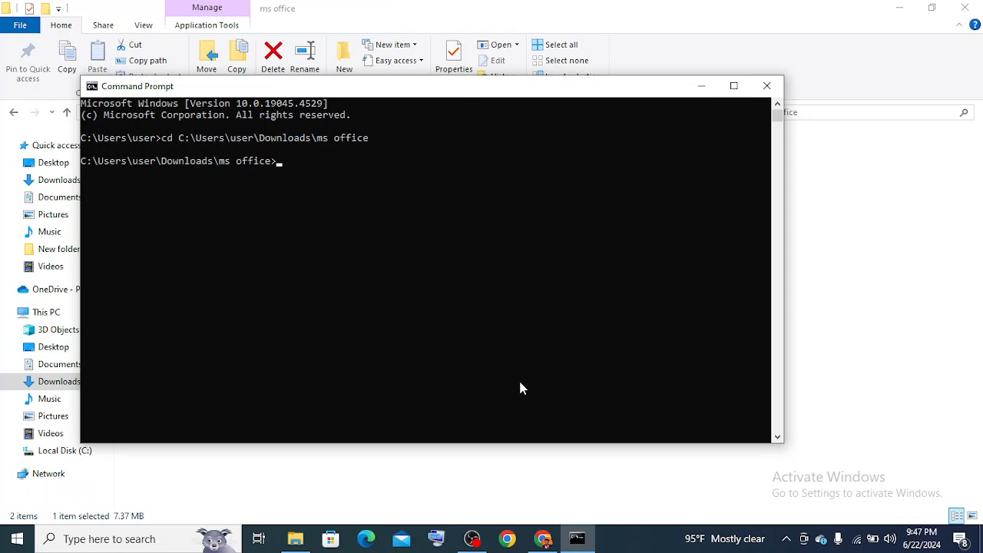
Copy setup /configure configuration.xml from the article's section on installing Office LTSC 2021 and run it in Command Prompt.
{"action": "left_click", "coordinate": [544, 539]}
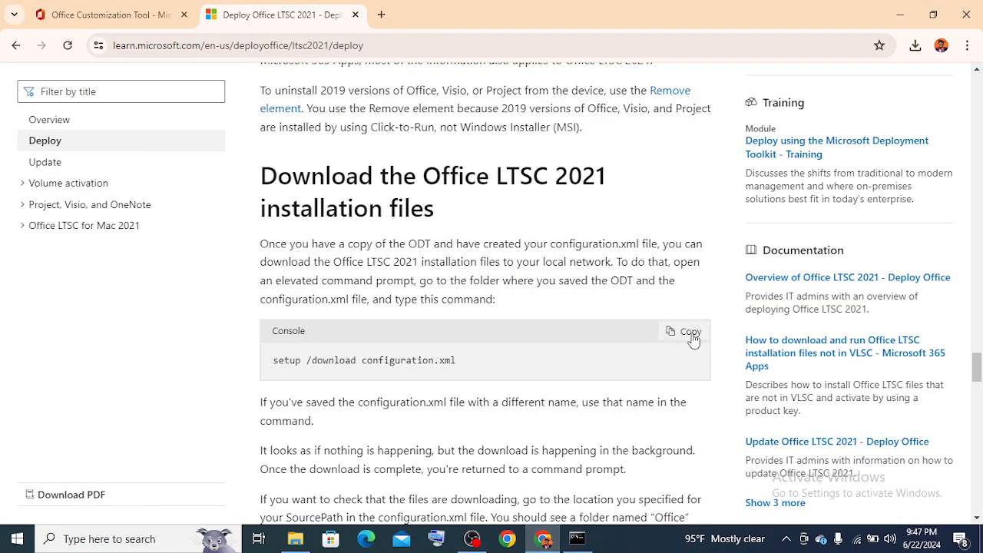
{"action": "left_click_drag", "start_coordinate": [978, 373], "coordinate": [978, 411]}
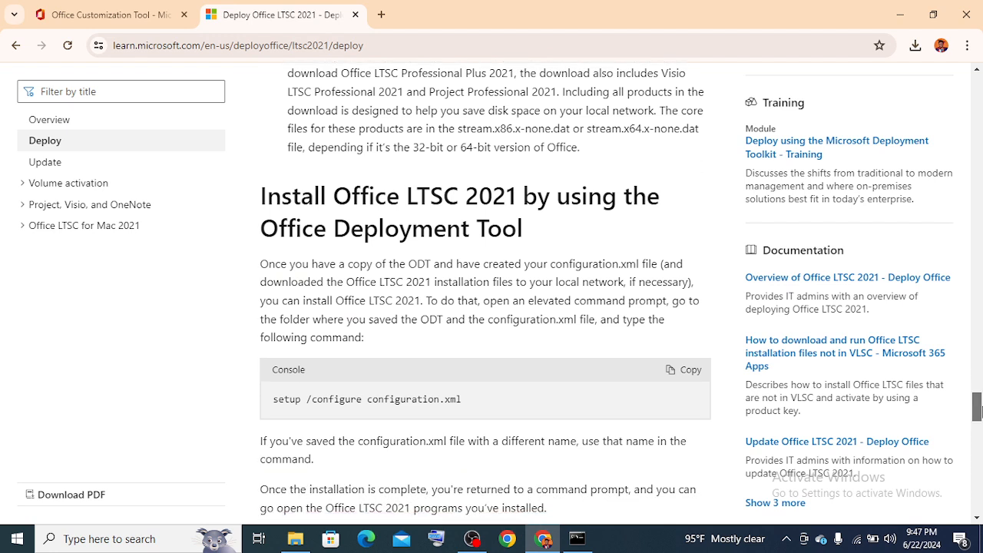
{"action": "left_click", "coordinate": [691, 373]}
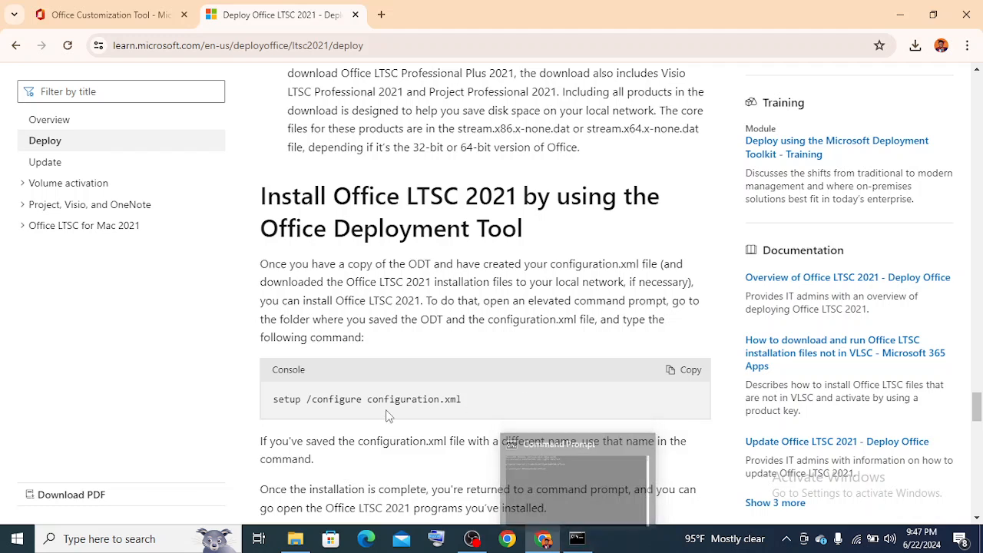
{"action": "left_click", "coordinate": [578, 540]}
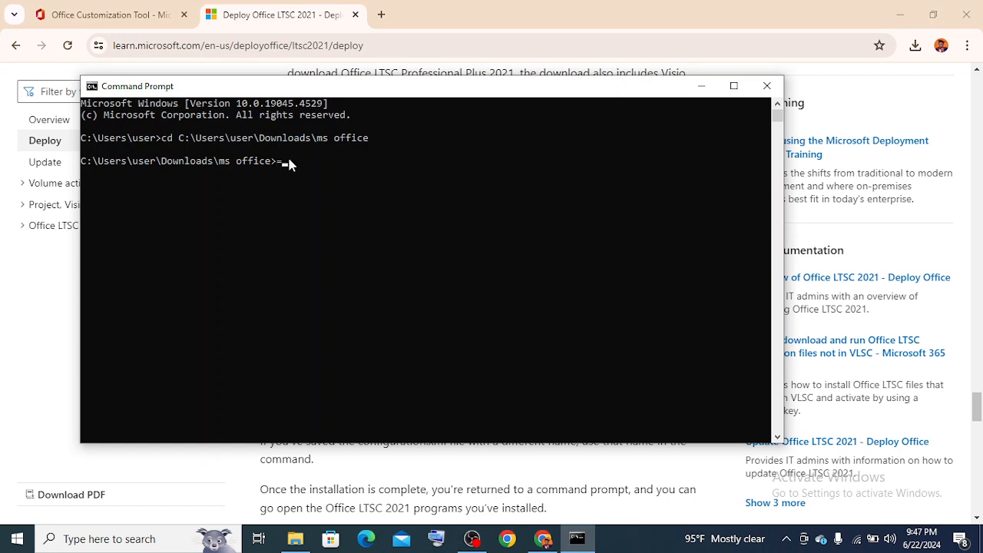
{"action": "key", "text": "ctrl+v"}
{"action": "key", "text": "Return"}
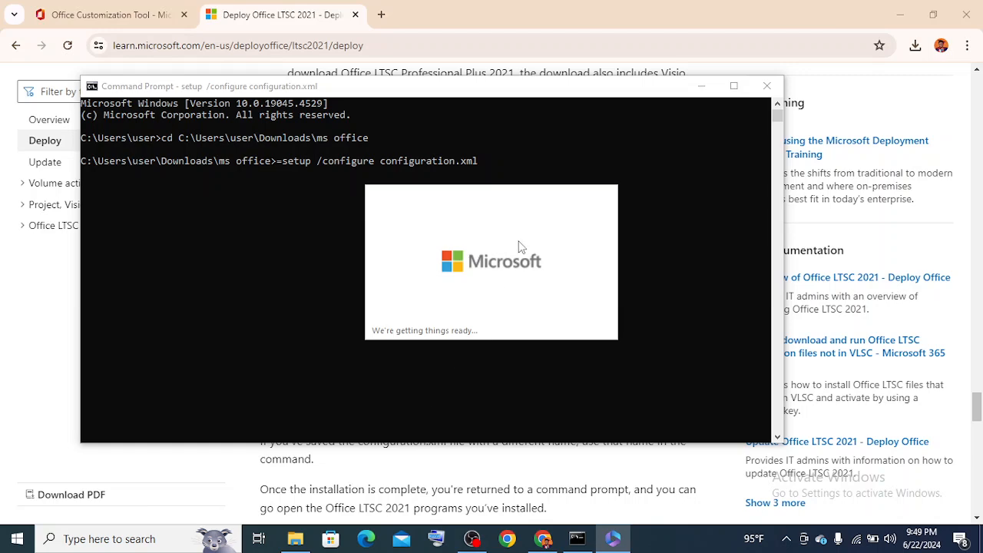
Minimize the Chrome, Command Prompt and File Explorer windows to reach the desktop.
{"action": "left_click", "coordinate": [901, 15]}
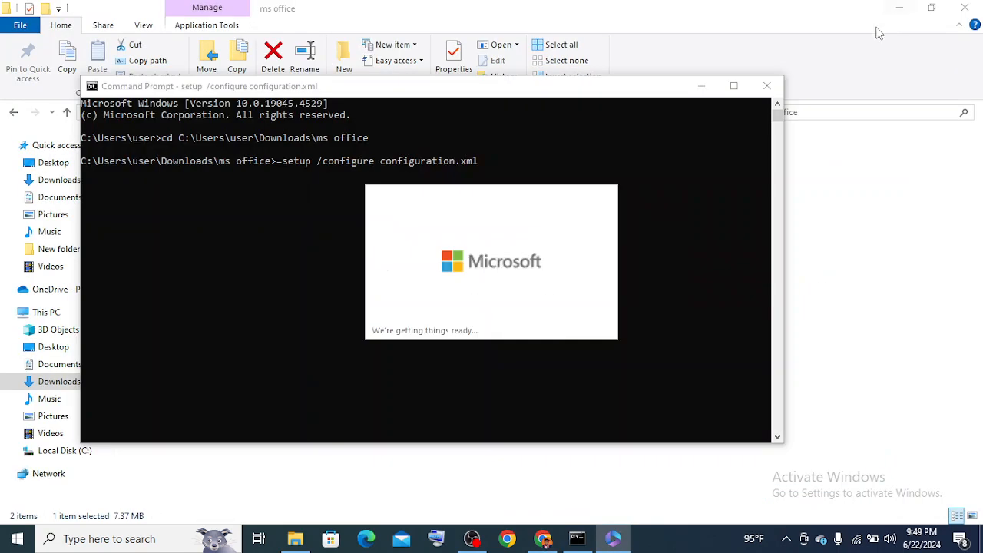
{"action": "left_click", "coordinate": [699, 87]}
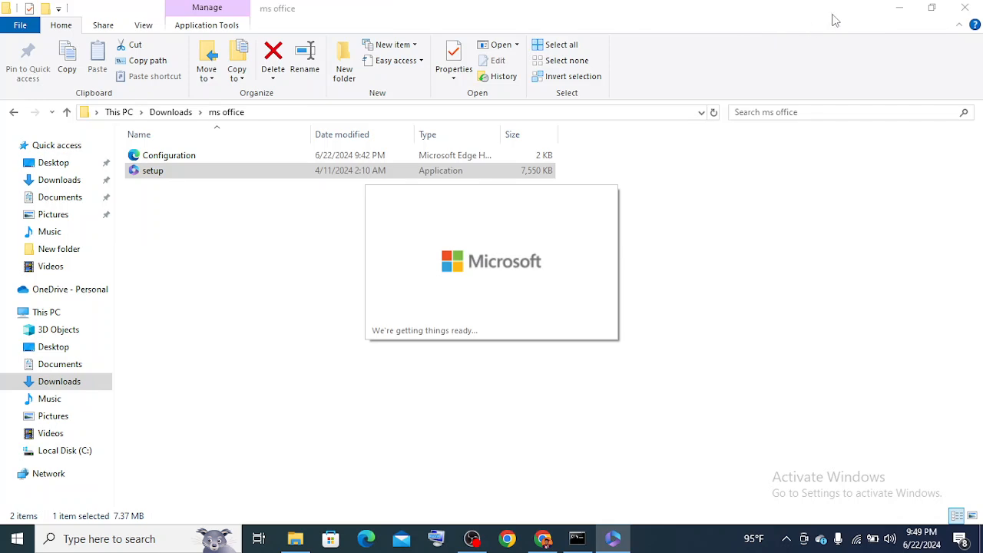
{"action": "left_click", "coordinate": [891, 9]}
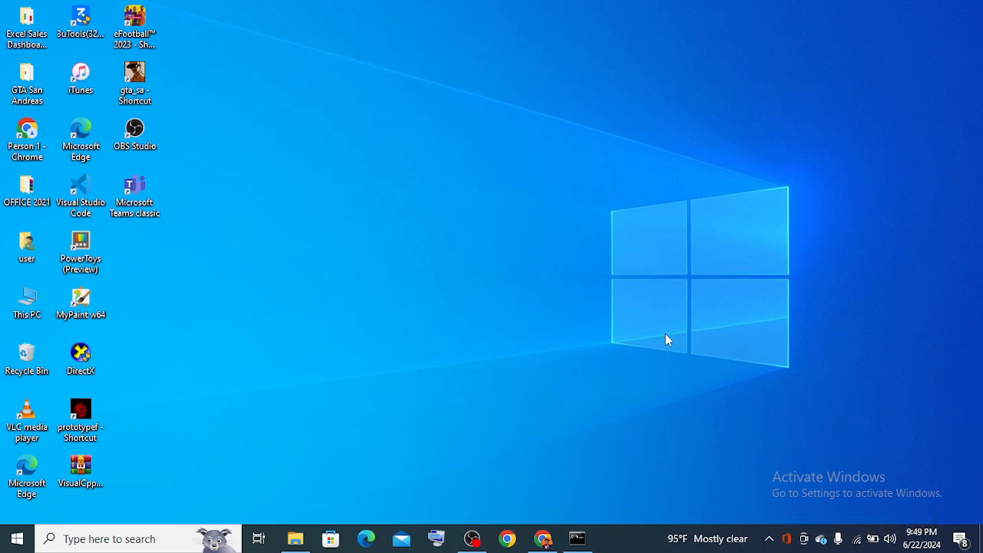
Search Windows for excel to check whether the app is available, and close the search.
{"action": "mouse_move", "coordinate": [475, 544]}
{"action": "left_click", "coordinate": [121, 538]}
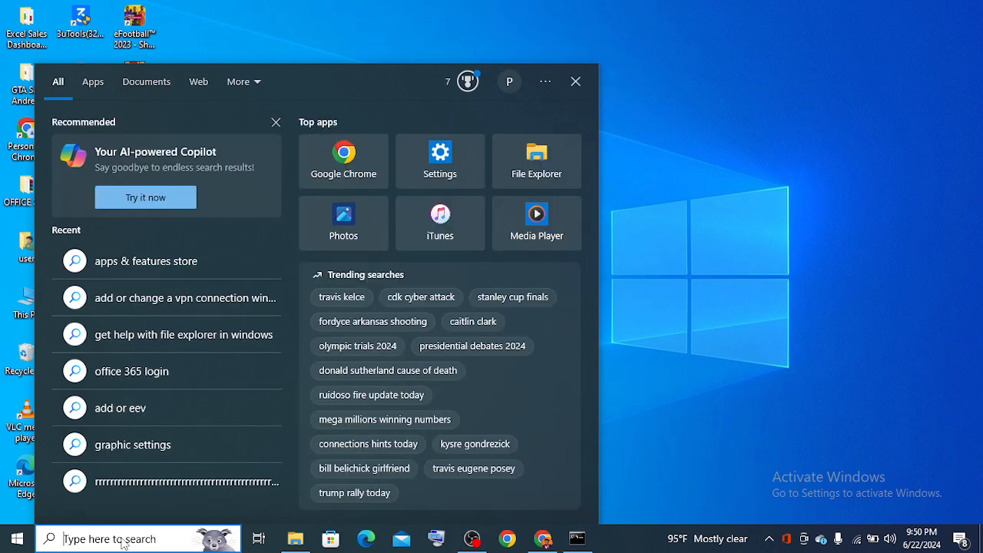
{"action": "type", "text": "excel"}
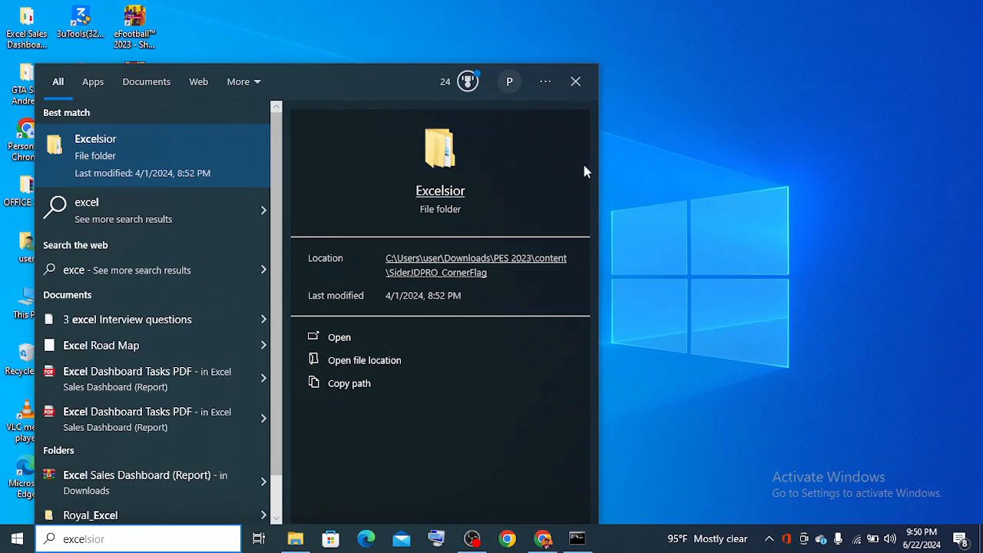
{"action": "left_click", "coordinate": [575, 81]}
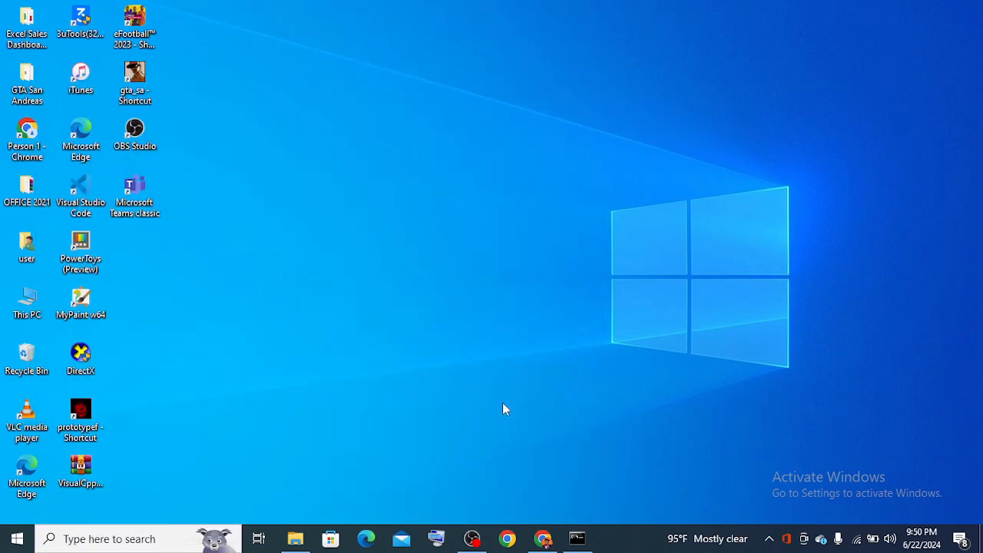
Bring up the Office installer from the notification area and close its completion window once Office is installed.
{"action": "left_click", "coordinate": [785, 541]}
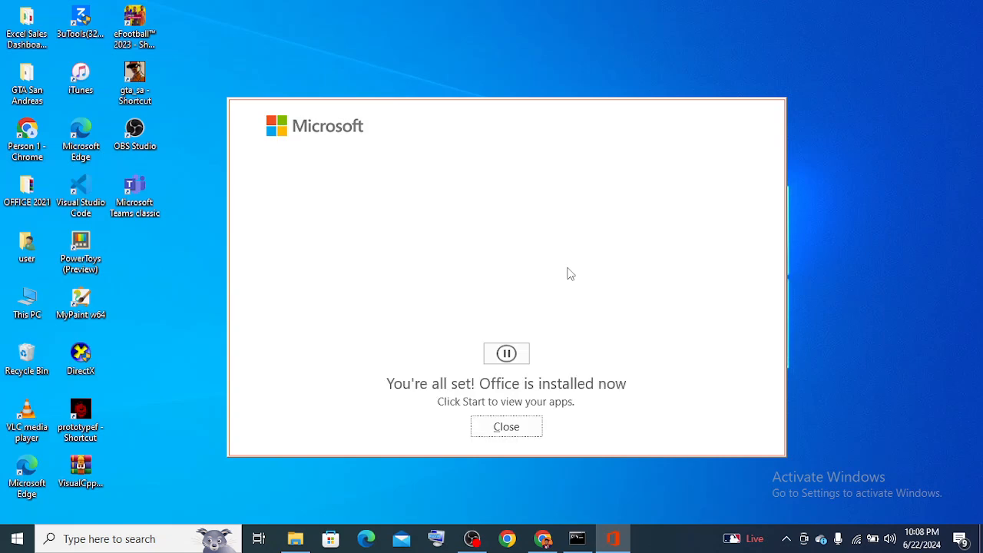
{"action": "left_click", "coordinate": [507, 426]}
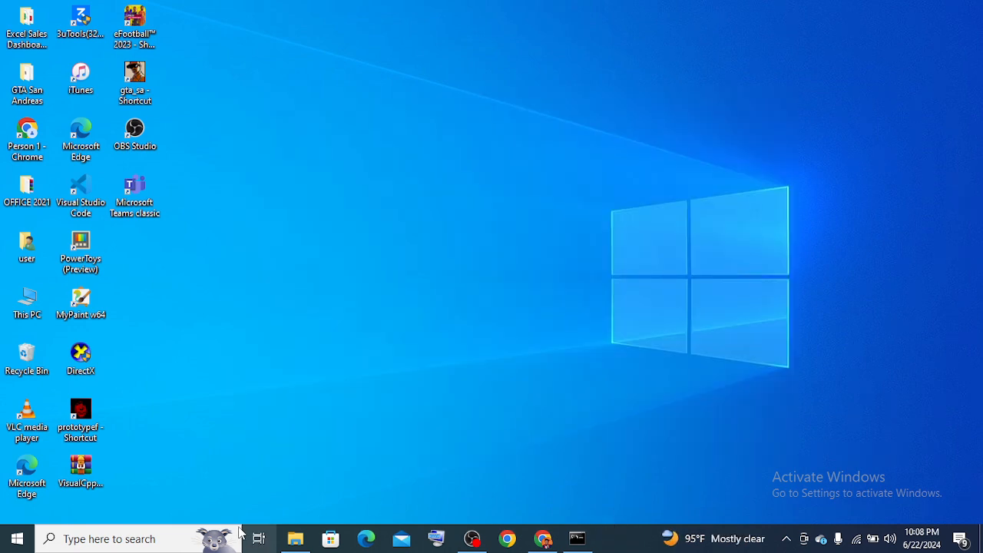
Search Windows for excel and open the installed Excel app.
{"action": "left_click", "coordinate": [114, 542]}
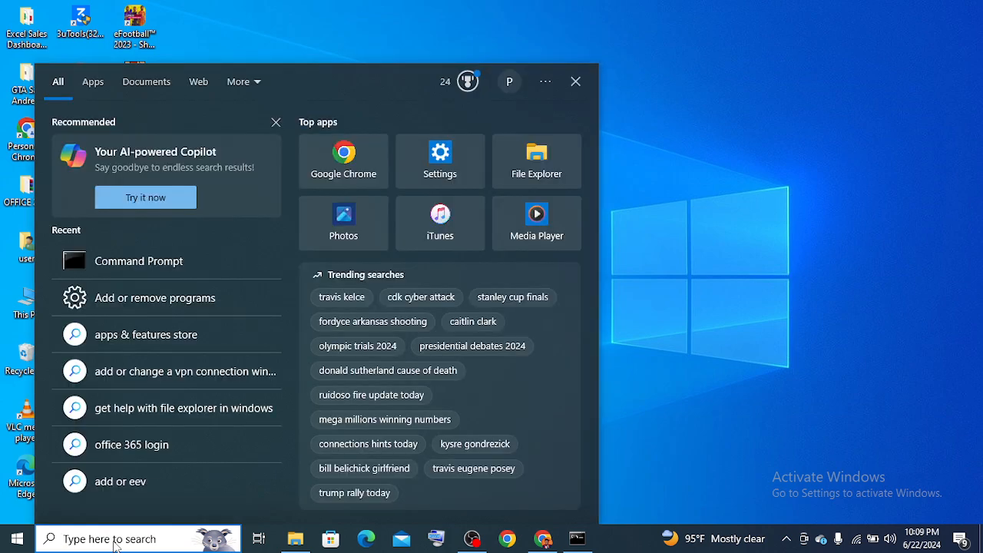
{"action": "type", "text": "exce"}
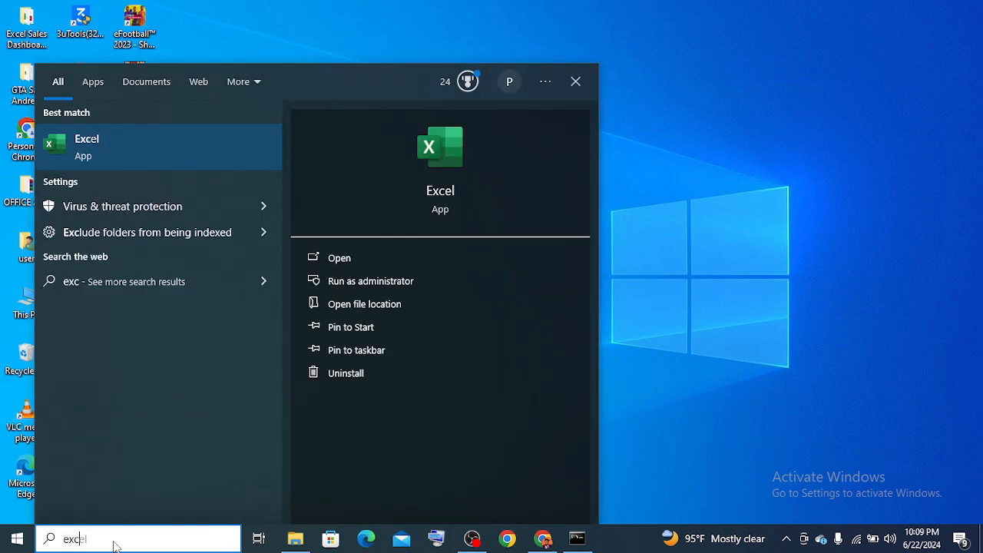
{"action": "type", "text": "l"}
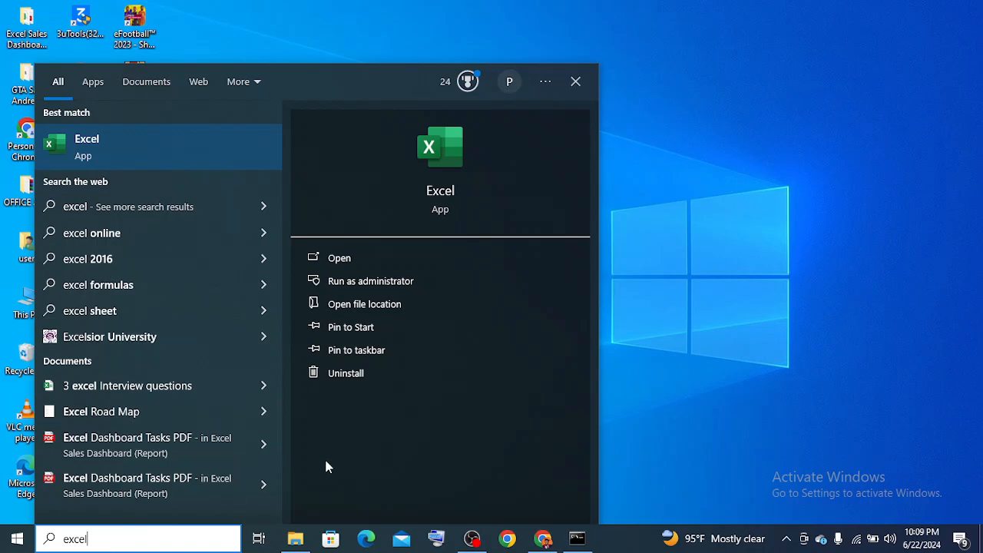
{"action": "left_click", "coordinate": [380, 259]}
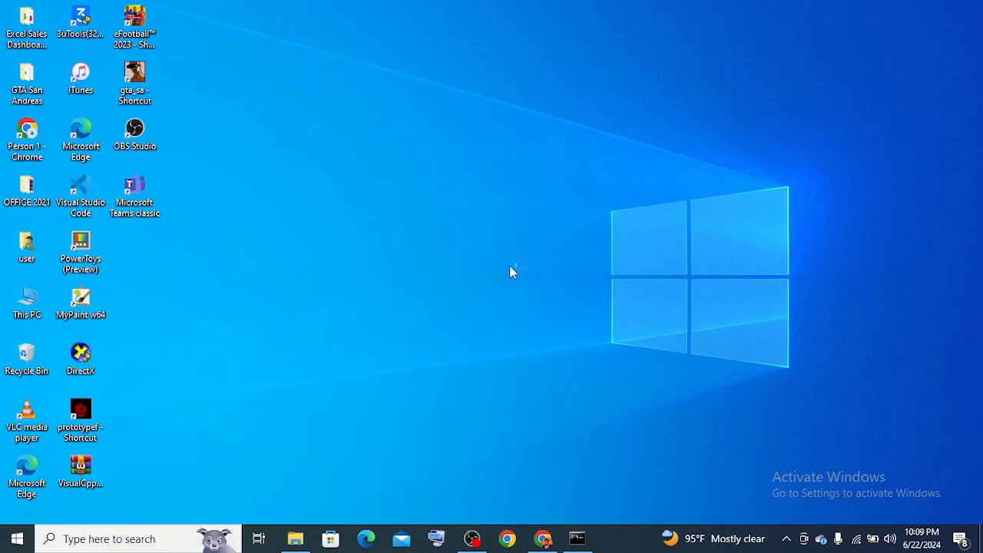